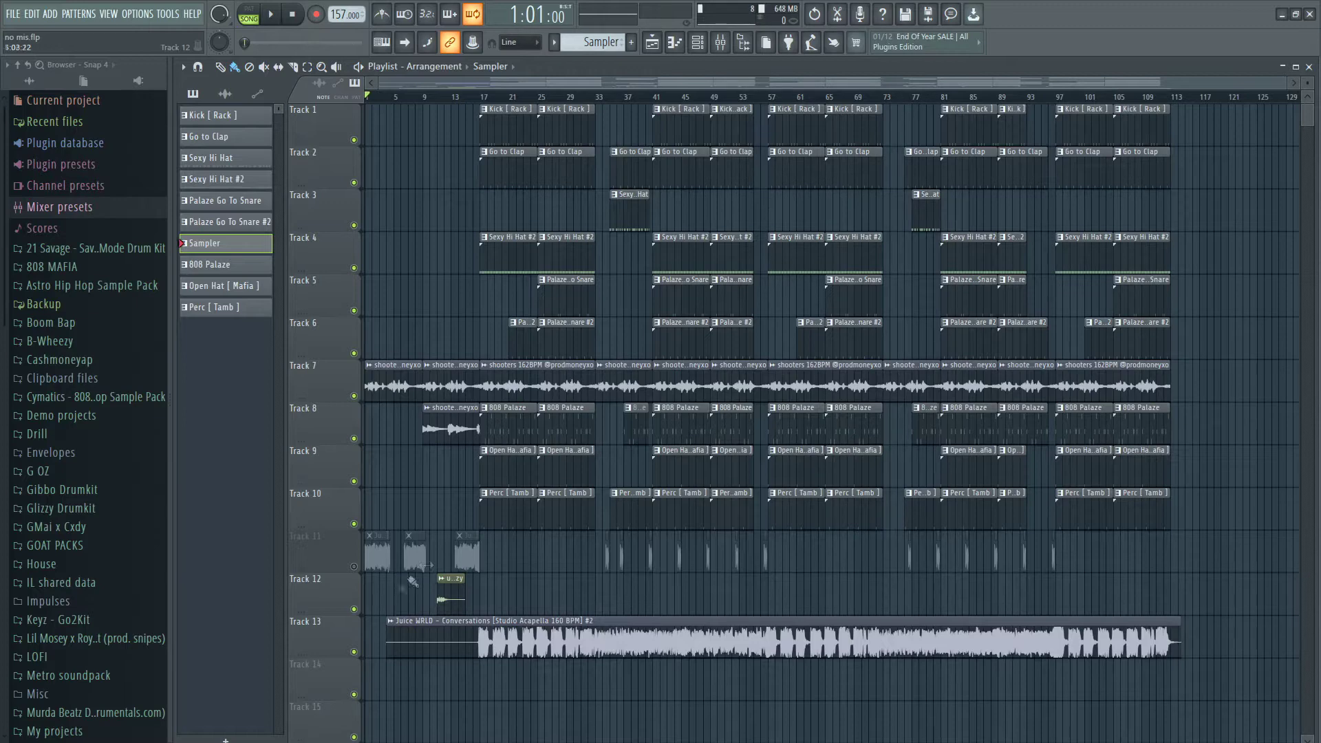
# - Zoom in on the opening bars and move the Track 13 acapella clip to start near bar 8
pyautogui.press('pageup')
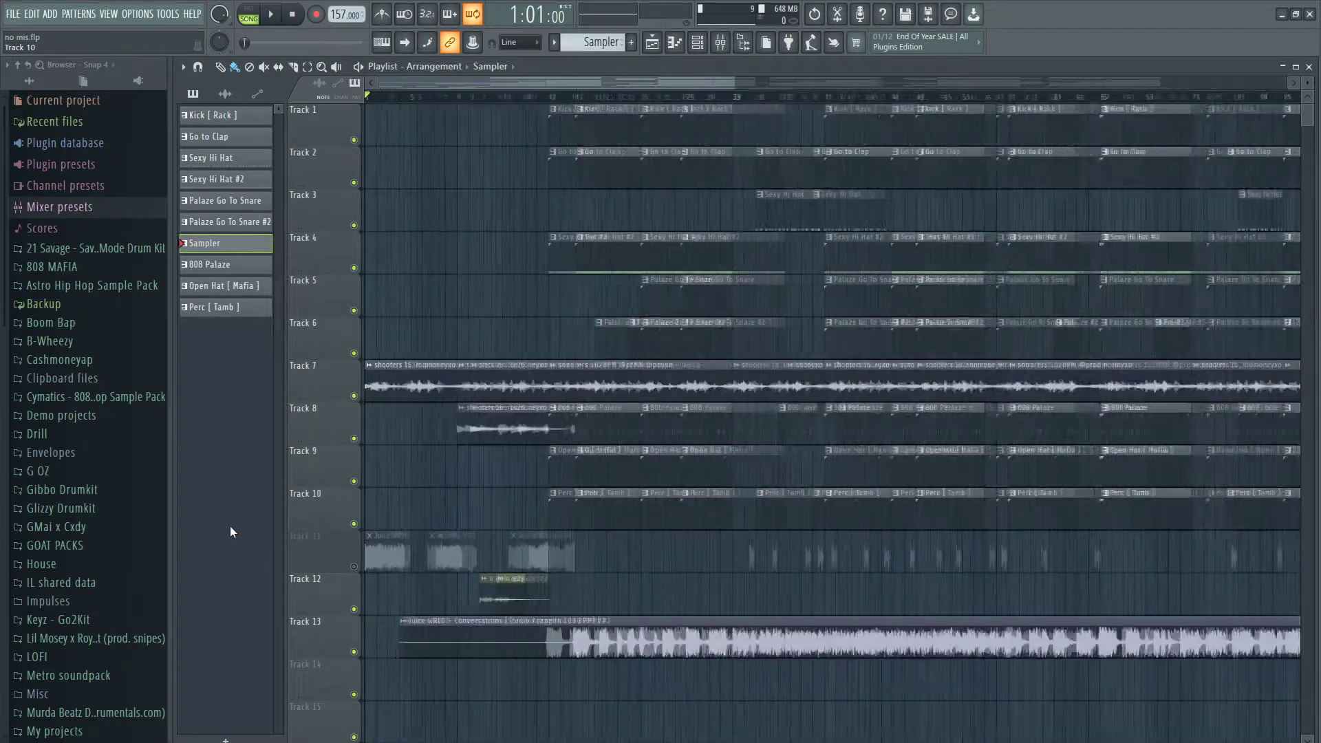
pyautogui.press('pagedown')
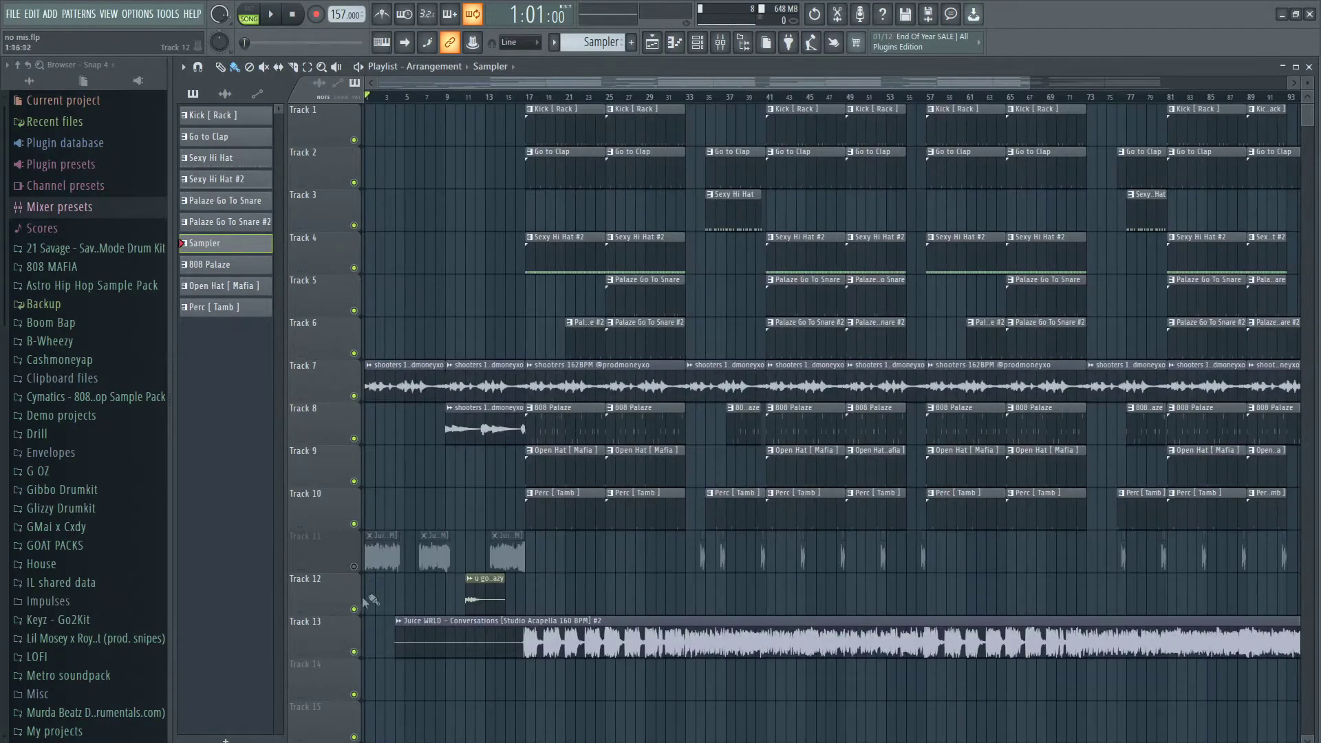
pyautogui.press('pageup')
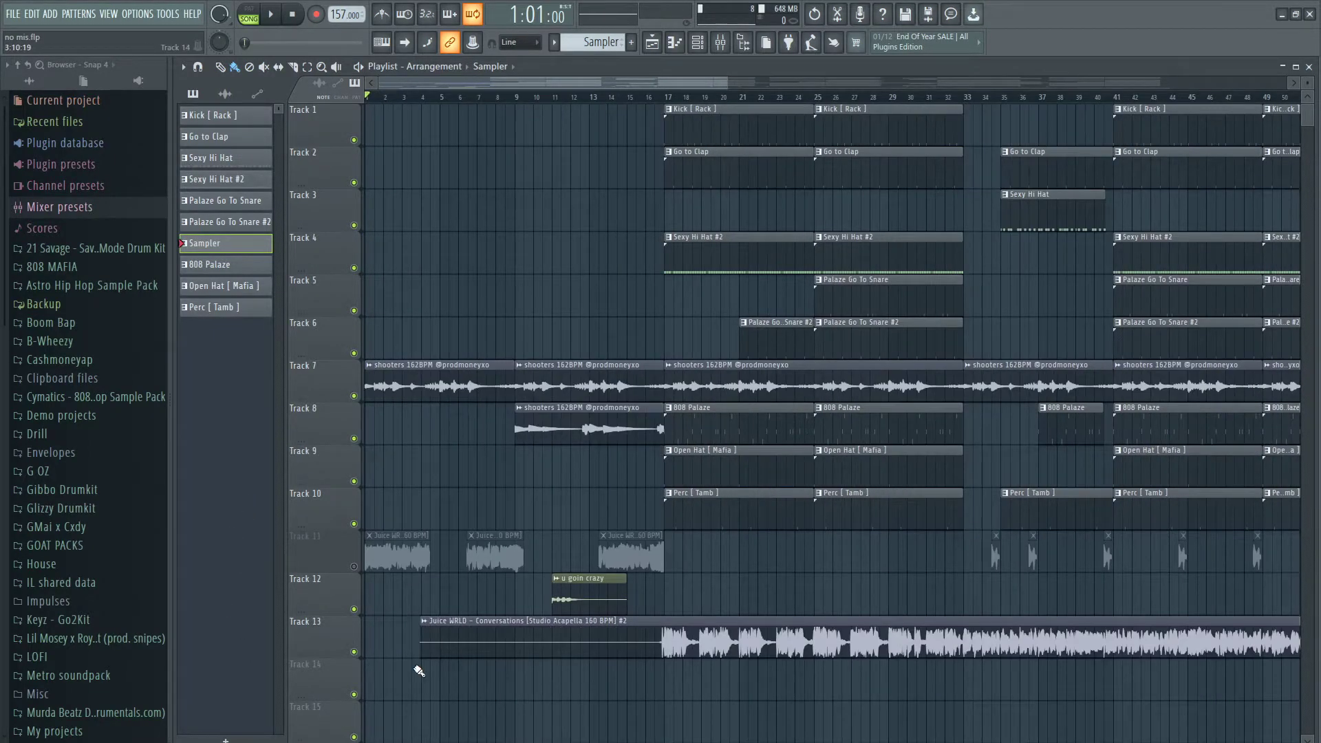
pyautogui.moveTo(426, 645); pyautogui.dragTo(501, 643)
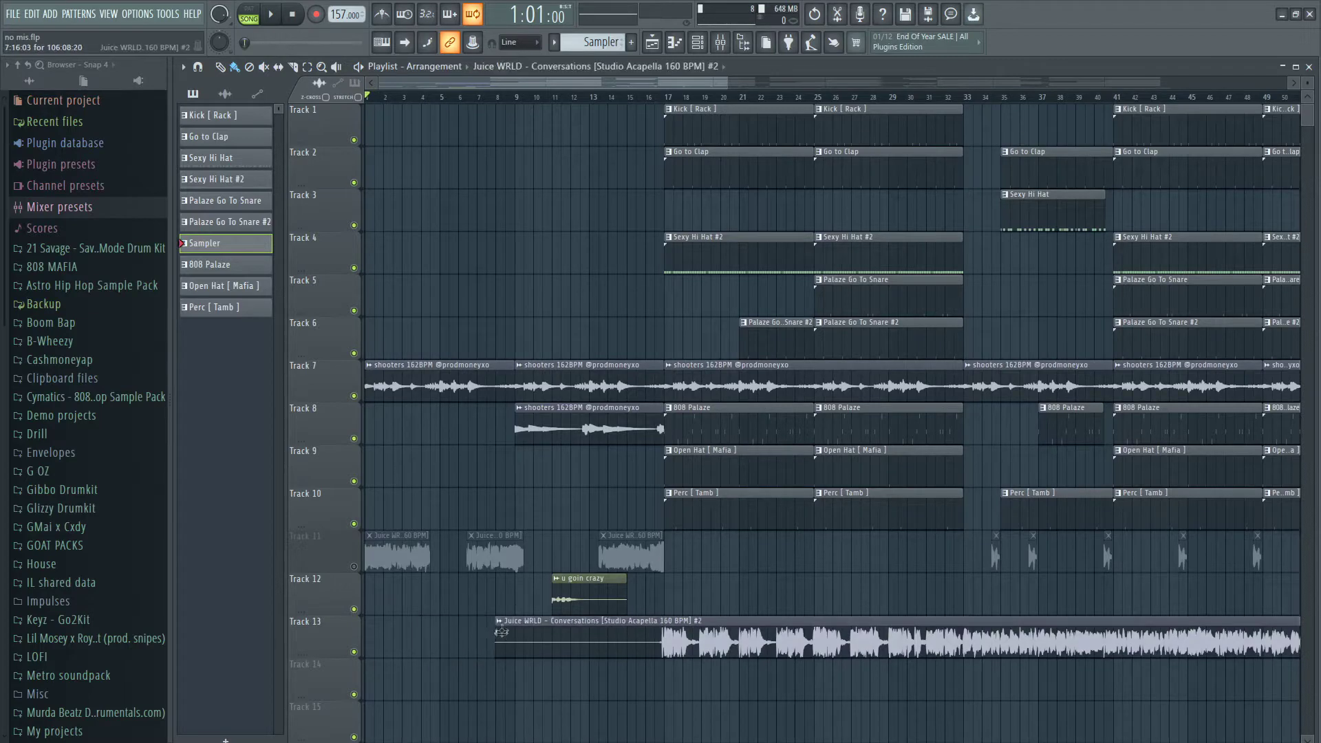
# - Check the acapella's sample settings, then open the shooters 162BPM sample's miscellaneous functions
pyautogui.doubleClick(734, 647)
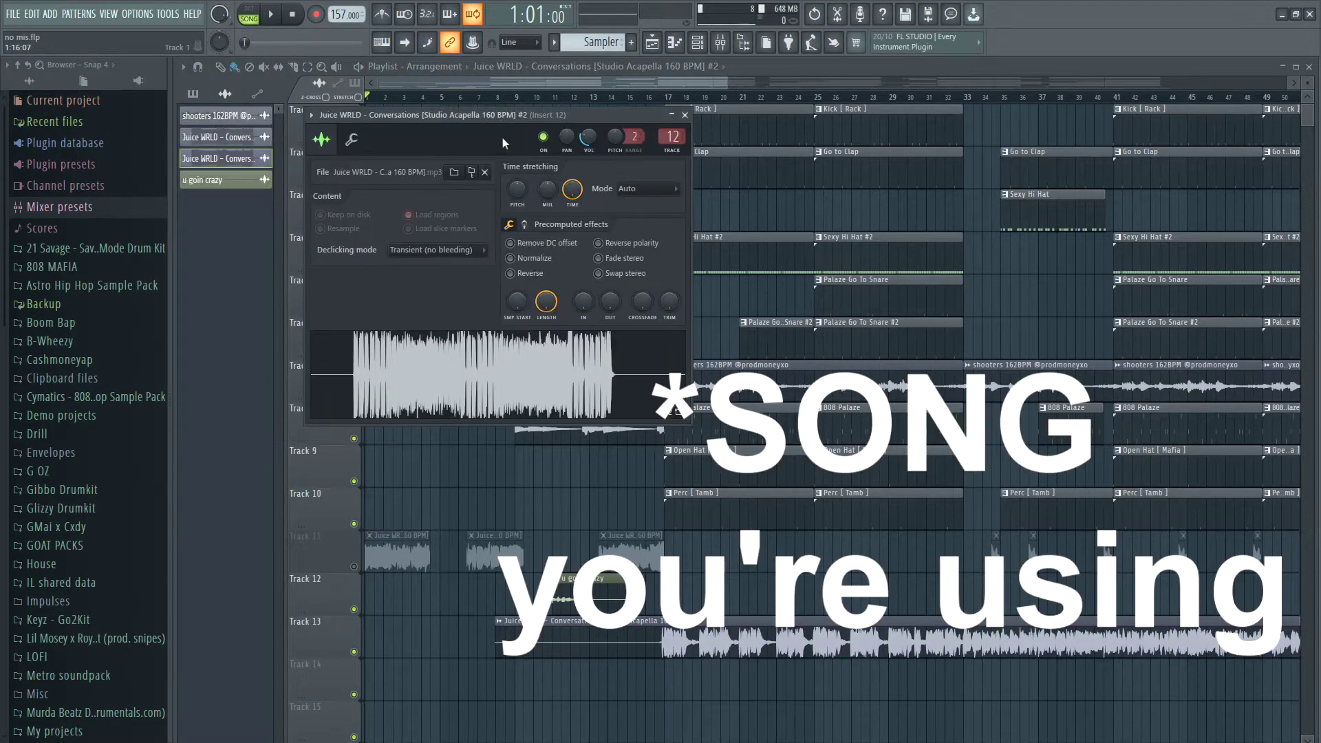
pyautogui.click(685, 116)
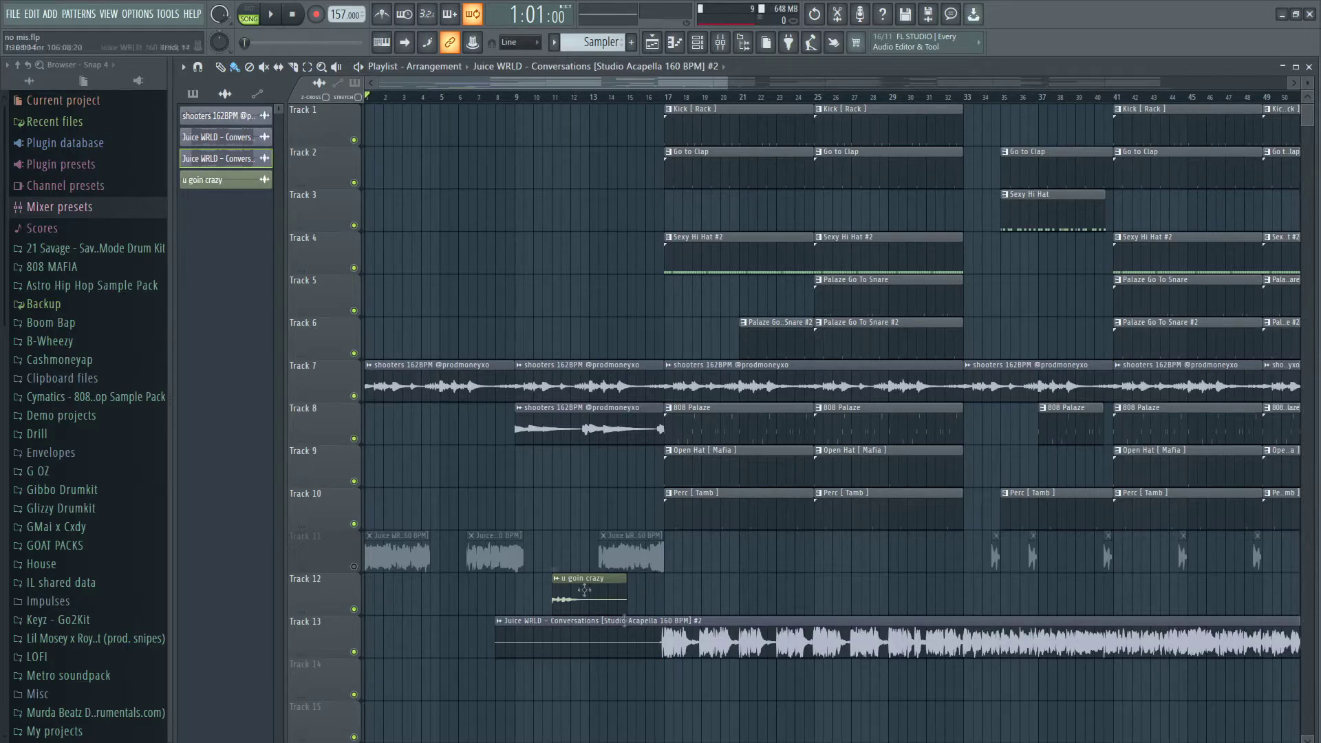
pyautogui.doubleClick(544, 420)
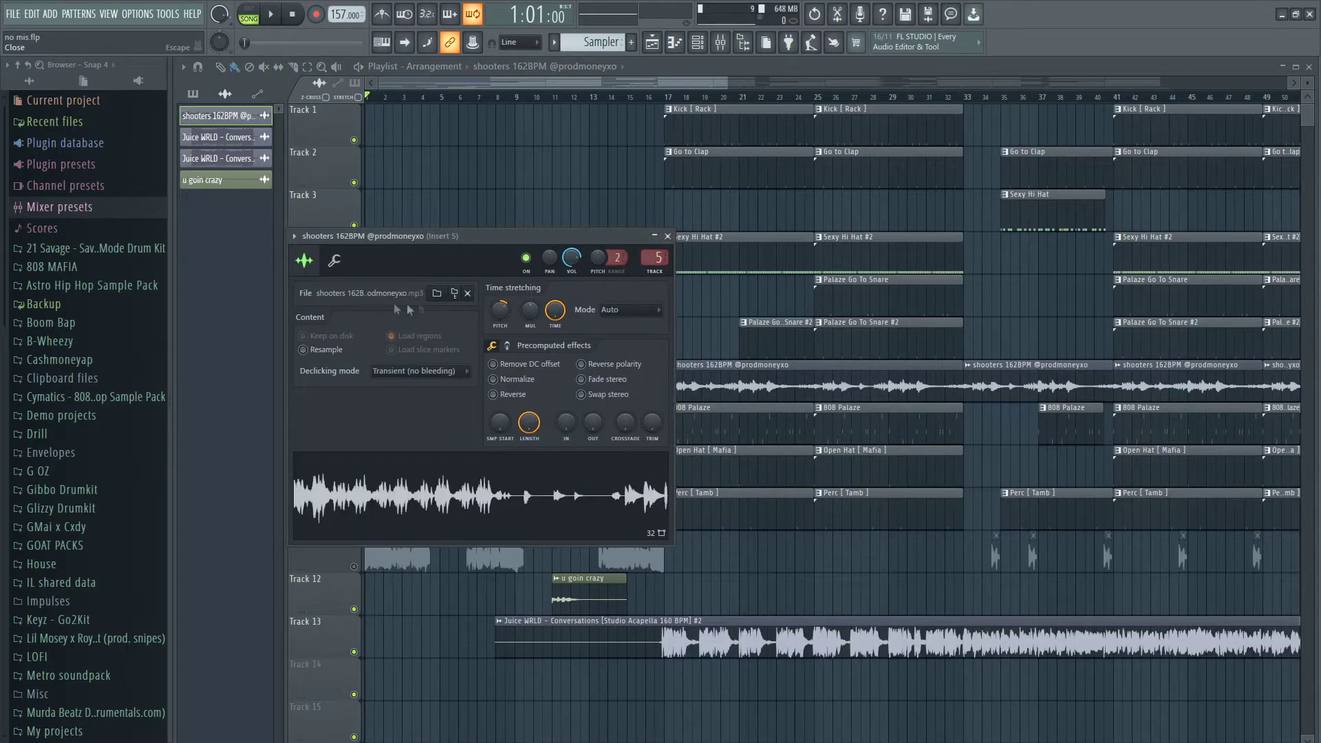
pyautogui.click(335, 262)
# - Move the song position to bar 17
pyautogui.scroll(-3, 645, 735)
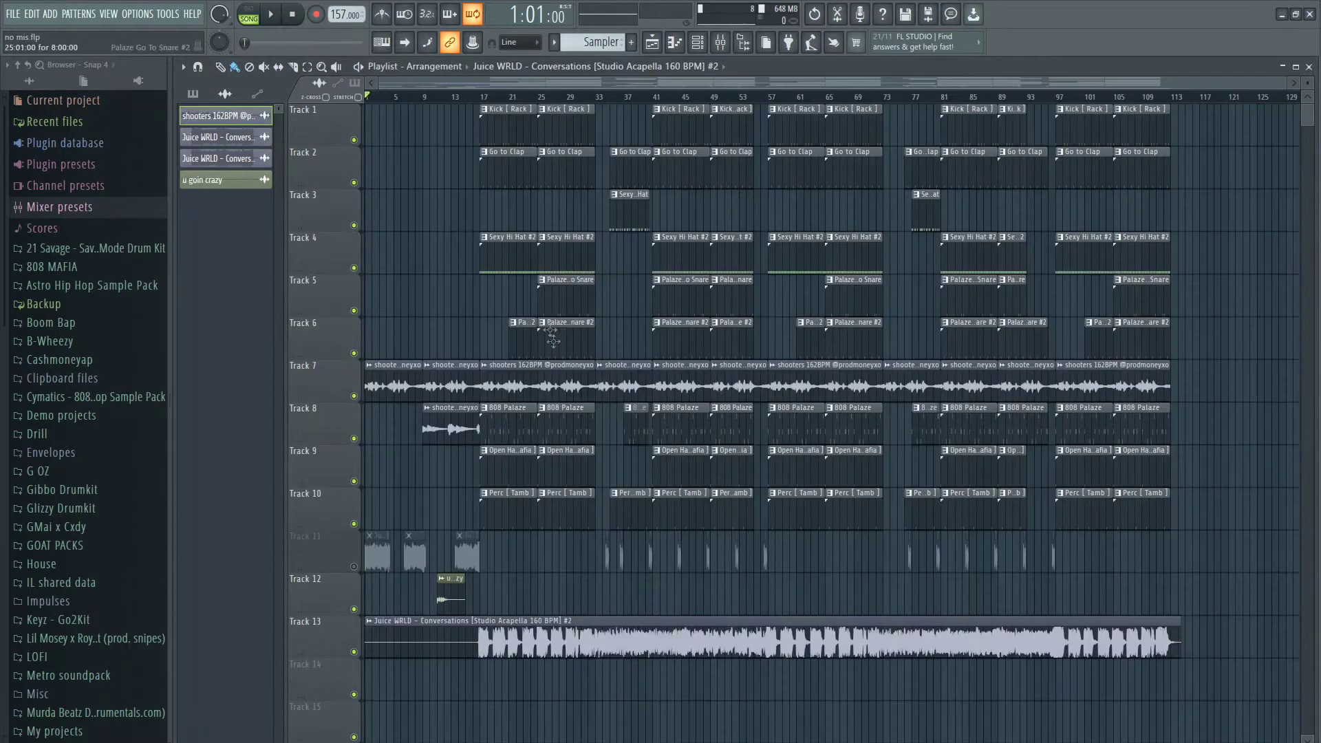
pyautogui.scroll(3, 691, 124)
pyautogui.click(709, 94)
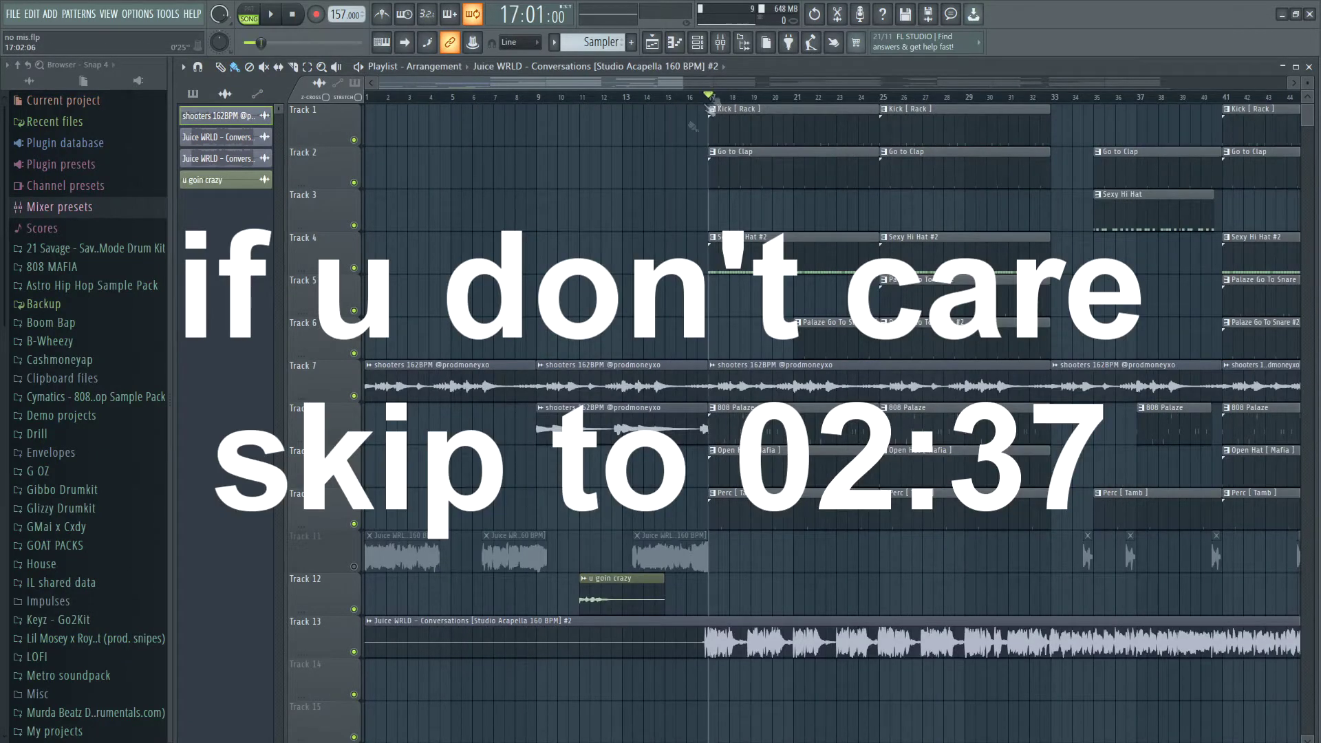
# - Mute the Juice WRLD acapella on Track 13 so only the beat plays
pyautogui.scroll(-3, 710, 95)
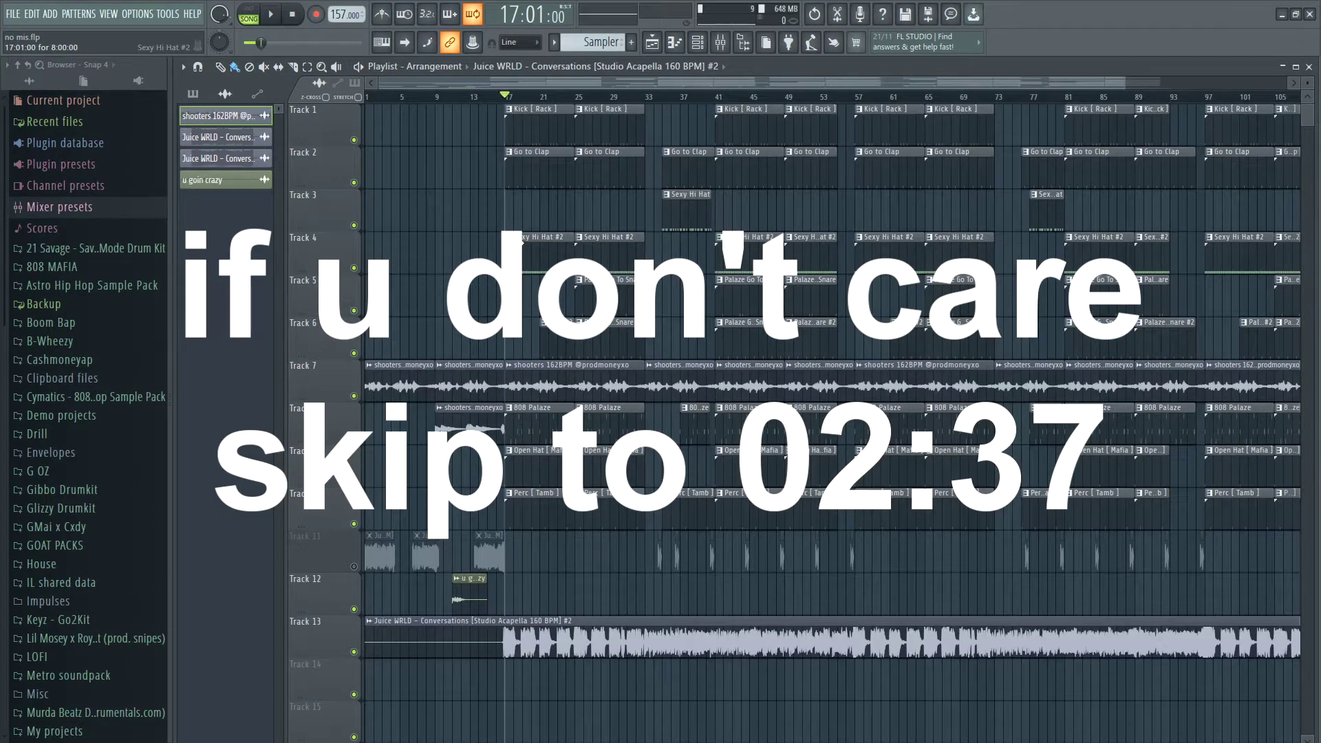
pyautogui.scroll(3, 361, 500)
pyautogui.click(354, 652)
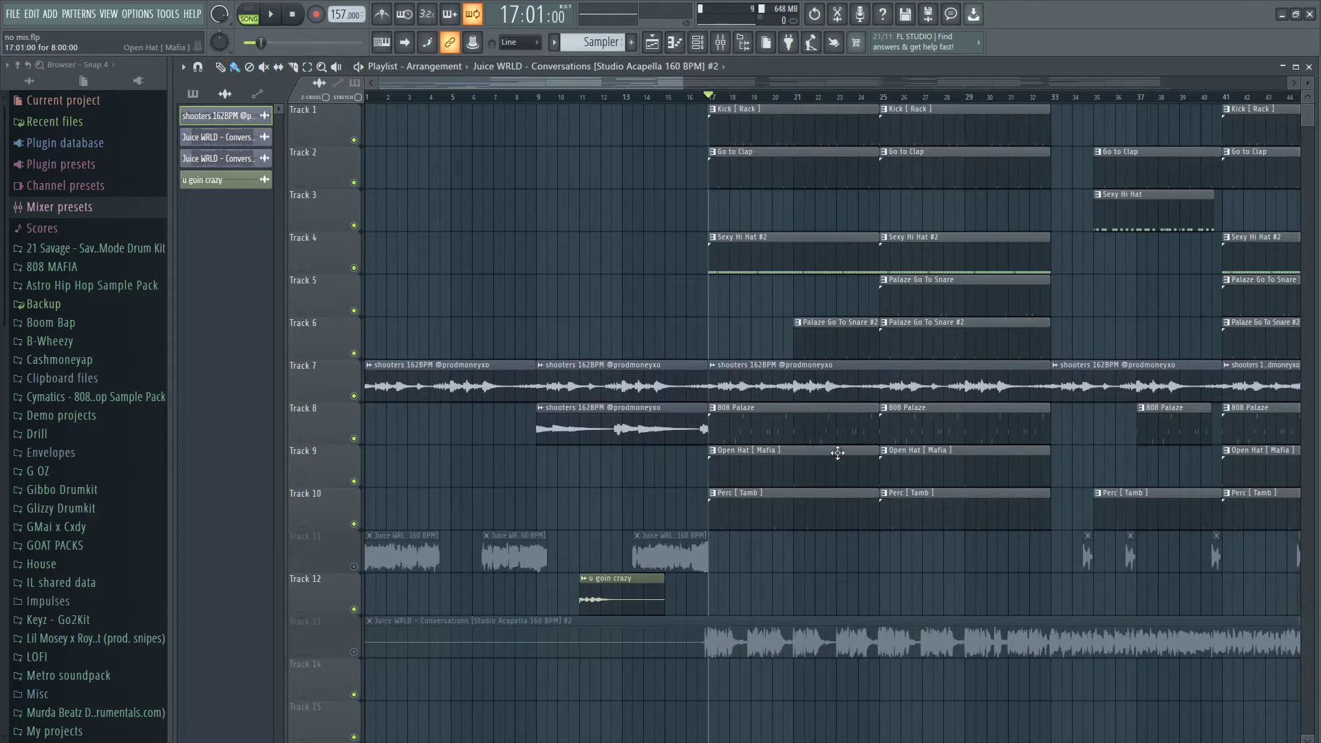
pyautogui.scroll(-4, 658, 521)
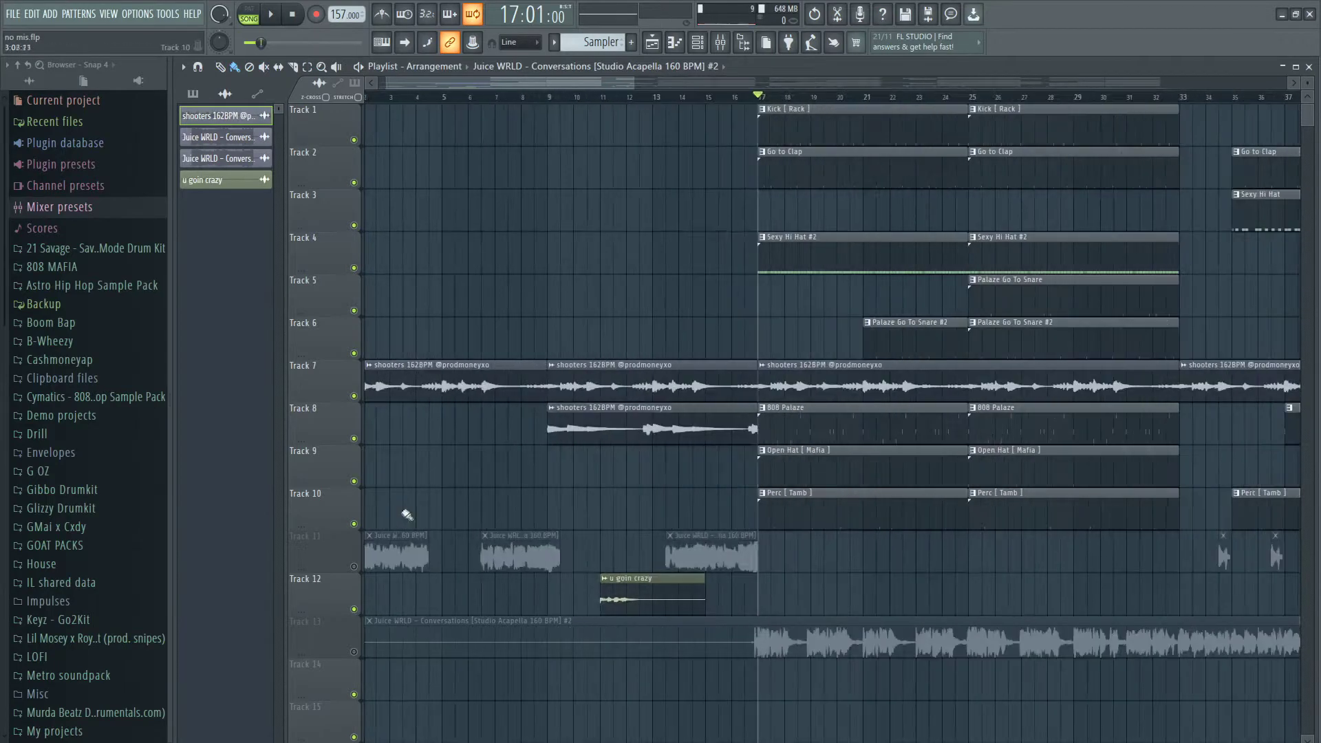
pyautogui.scroll(5, 477, 363)
# - Audition the 808 Palaze pattern in the piano roll
pyautogui.doubleClick(813, 436)
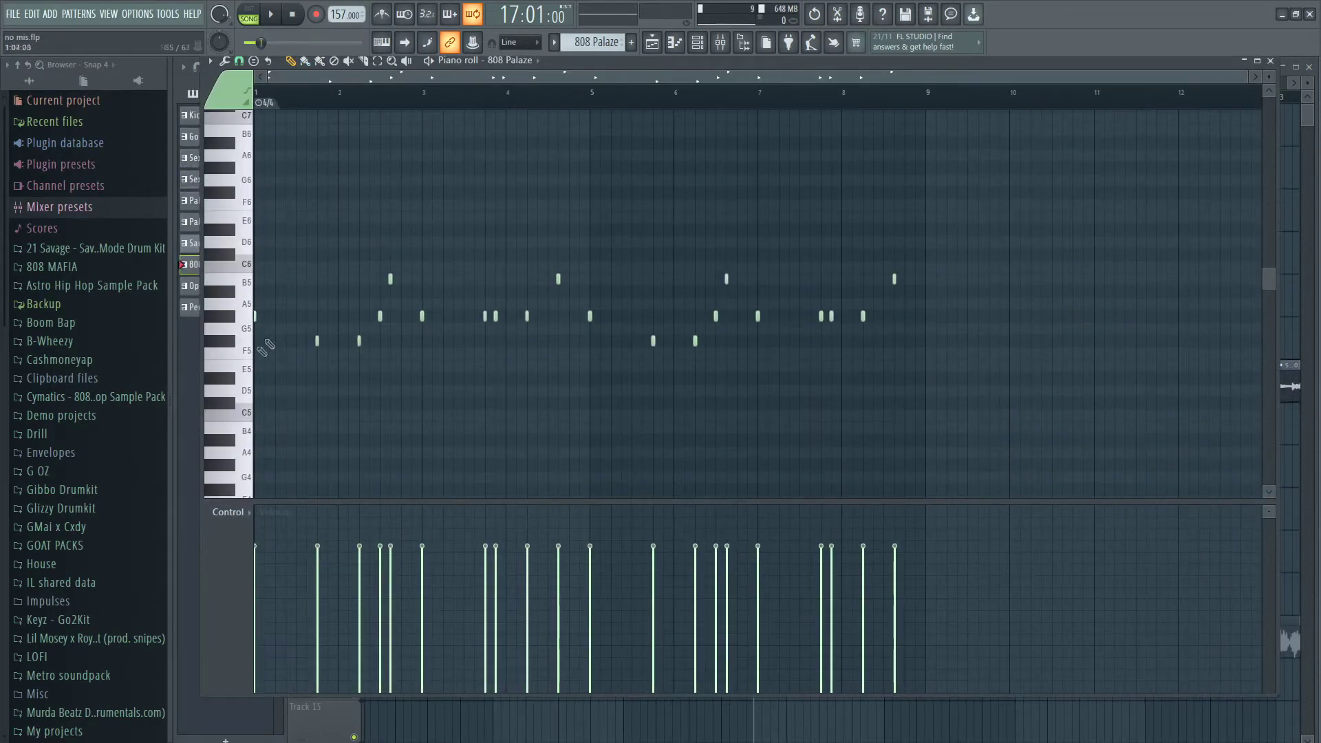
pyautogui.press('space')
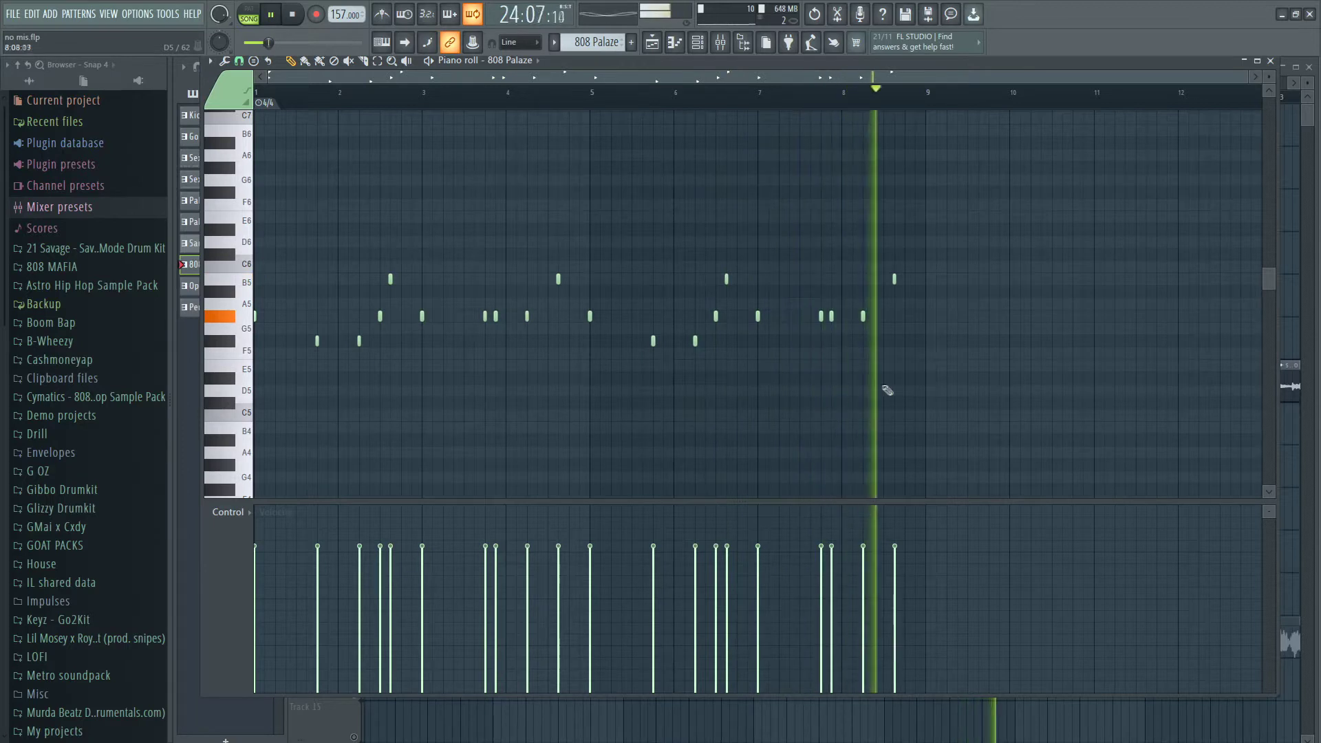
pyautogui.press('space')
pyautogui.press('F5')
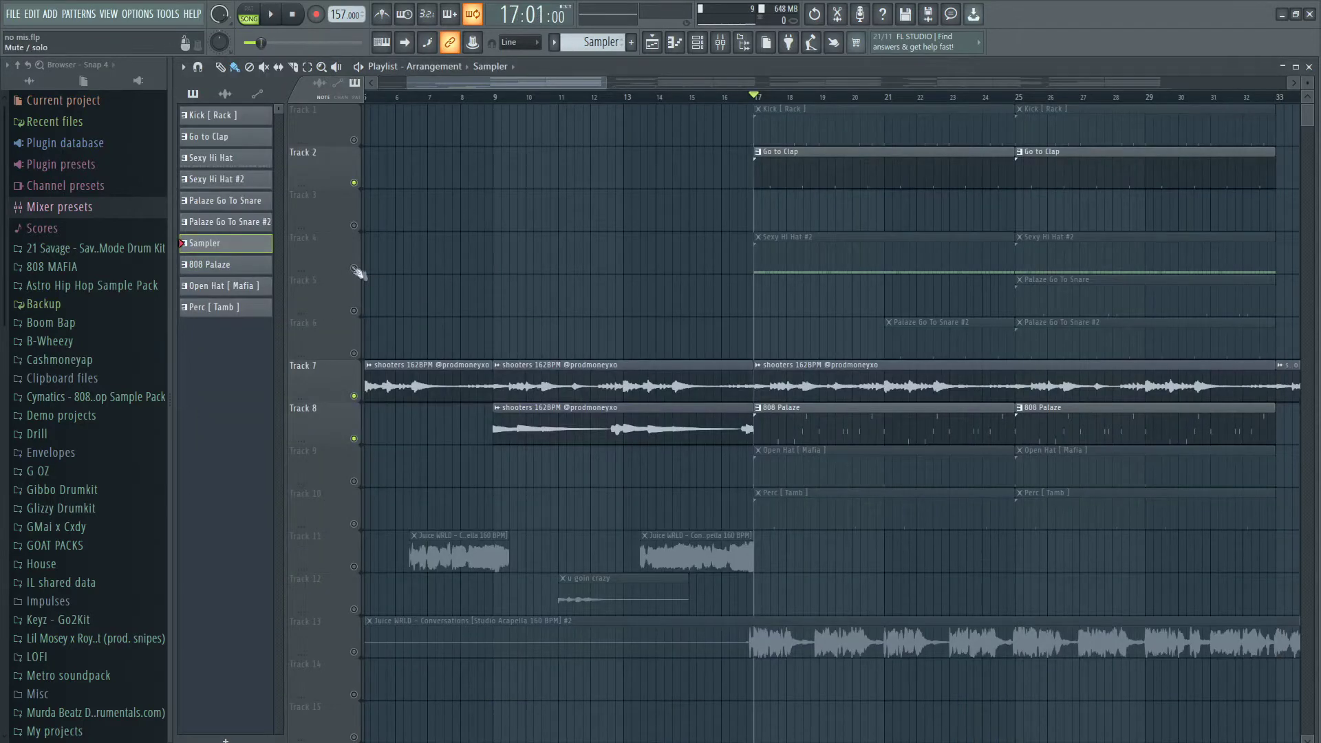
# - Audition the Sexy Hi Hat #2 pattern, then unmute the kick track
pyautogui.doubleClick(875, 258)
pyautogui.press('space')
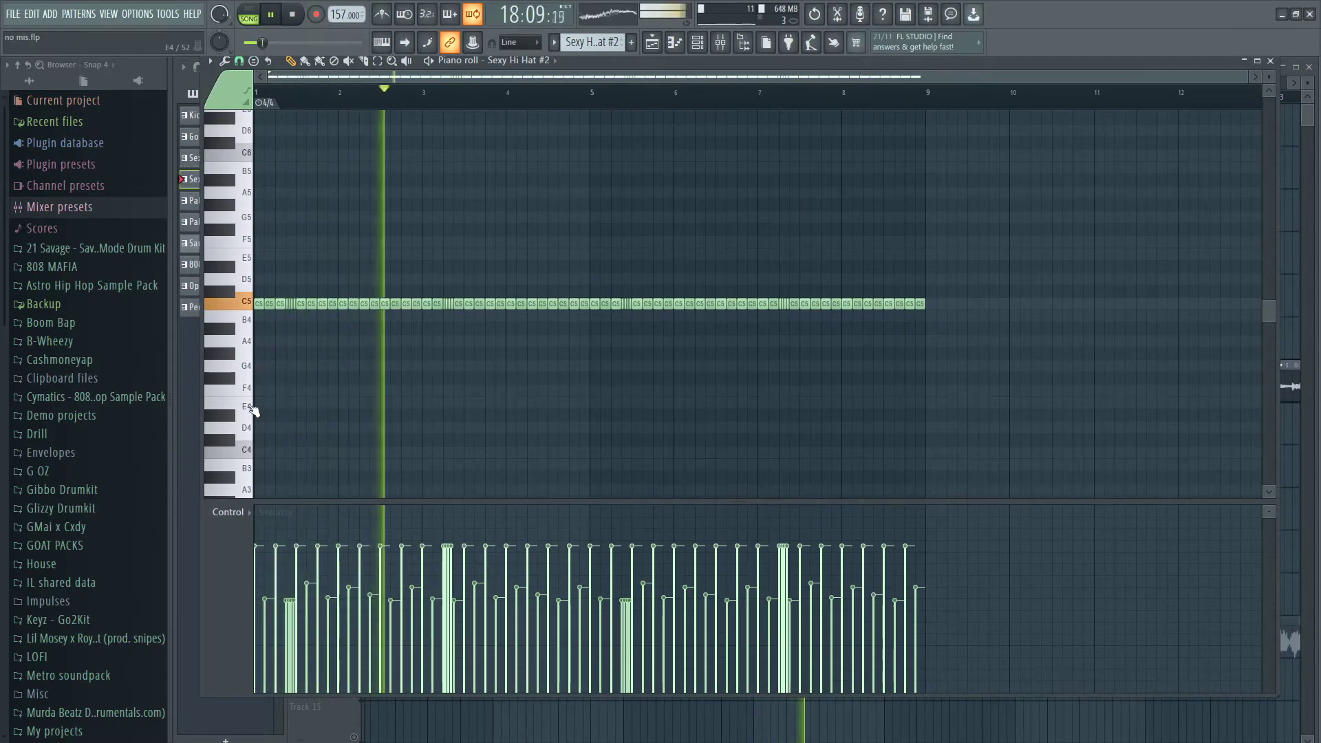
pyautogui.scroll(2, 253, 410)
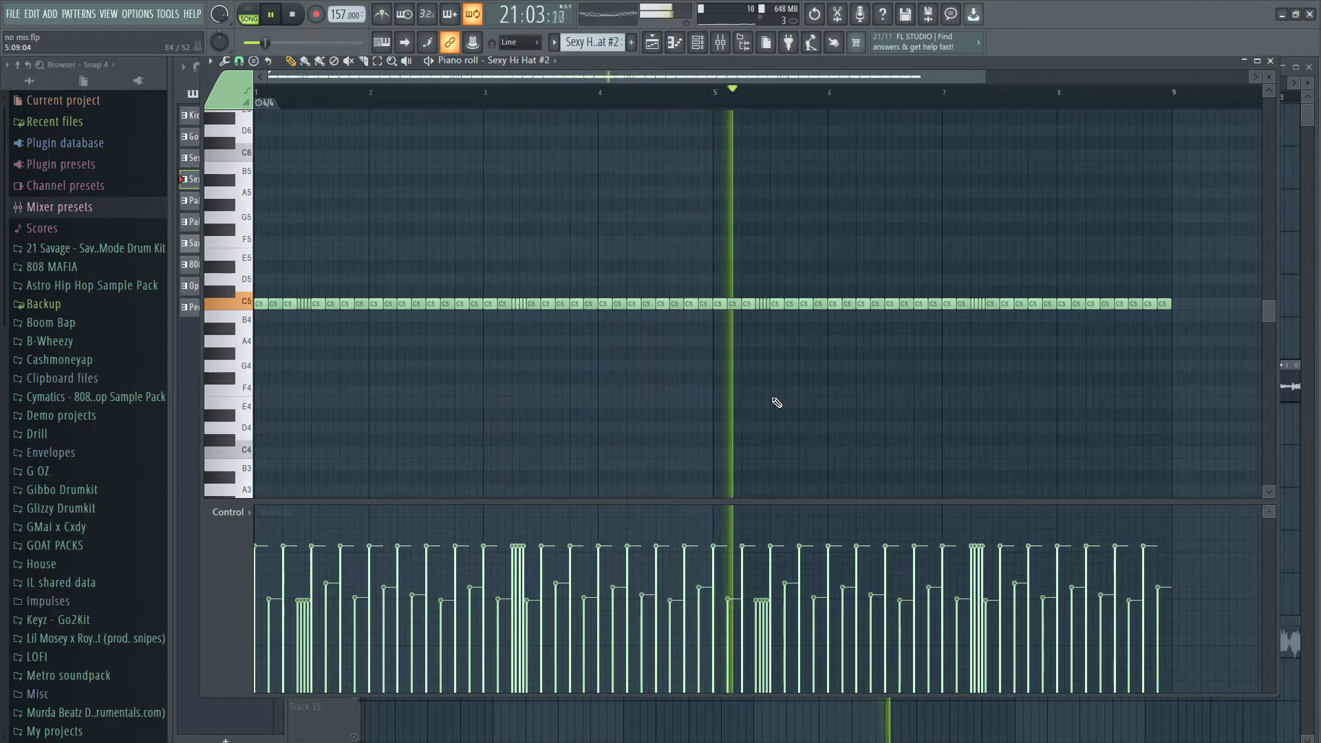
pyautogui.press('space')
pyautogui.press('F5')
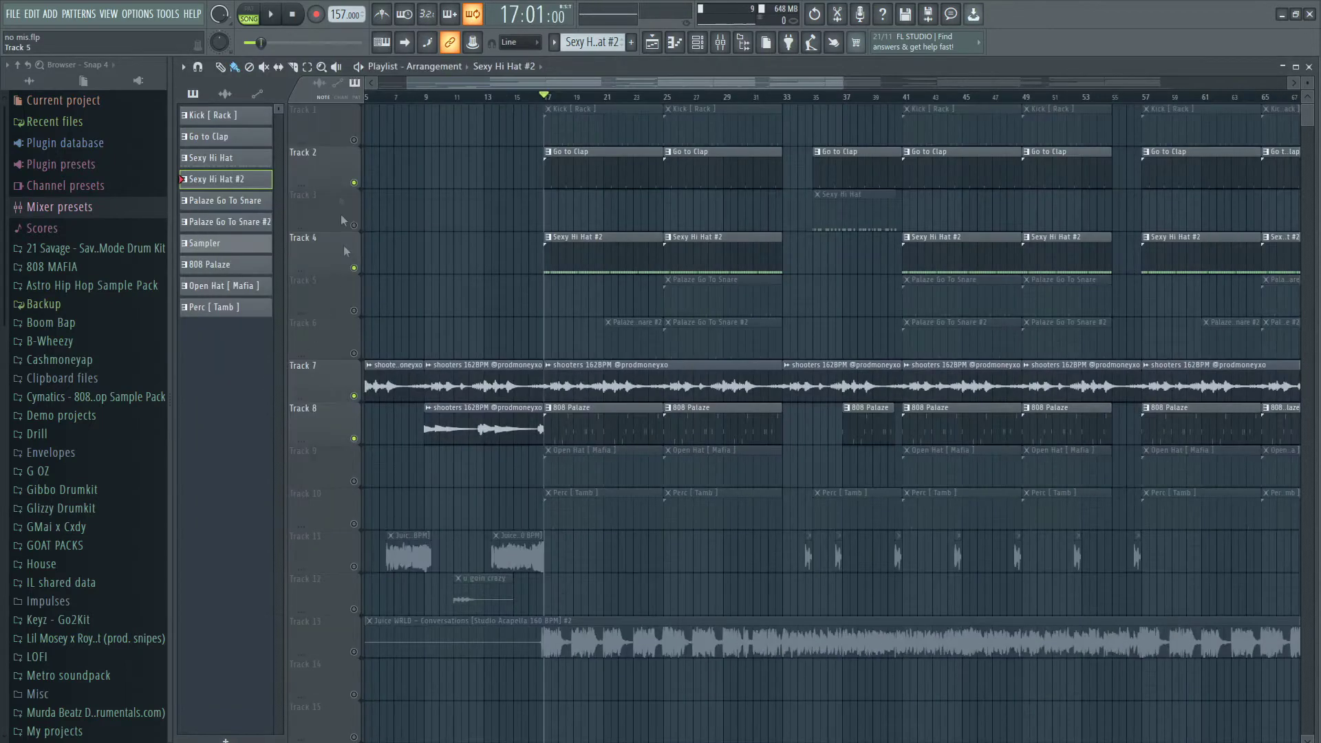
pyautogui.click(353, 140)
# - Audition the Kick [Rack] pattern in the piano roll
pyautogui.doubleClick(585, 123)
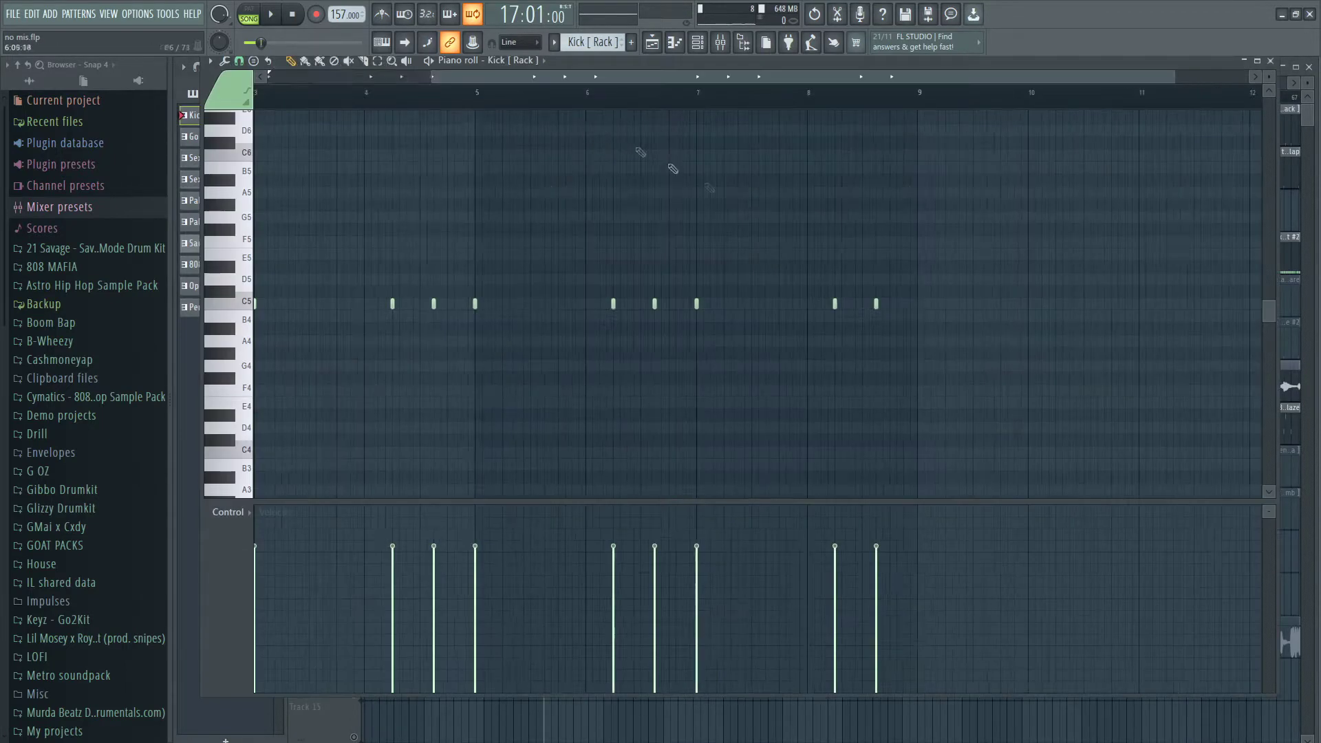
pyautogui.press('space')
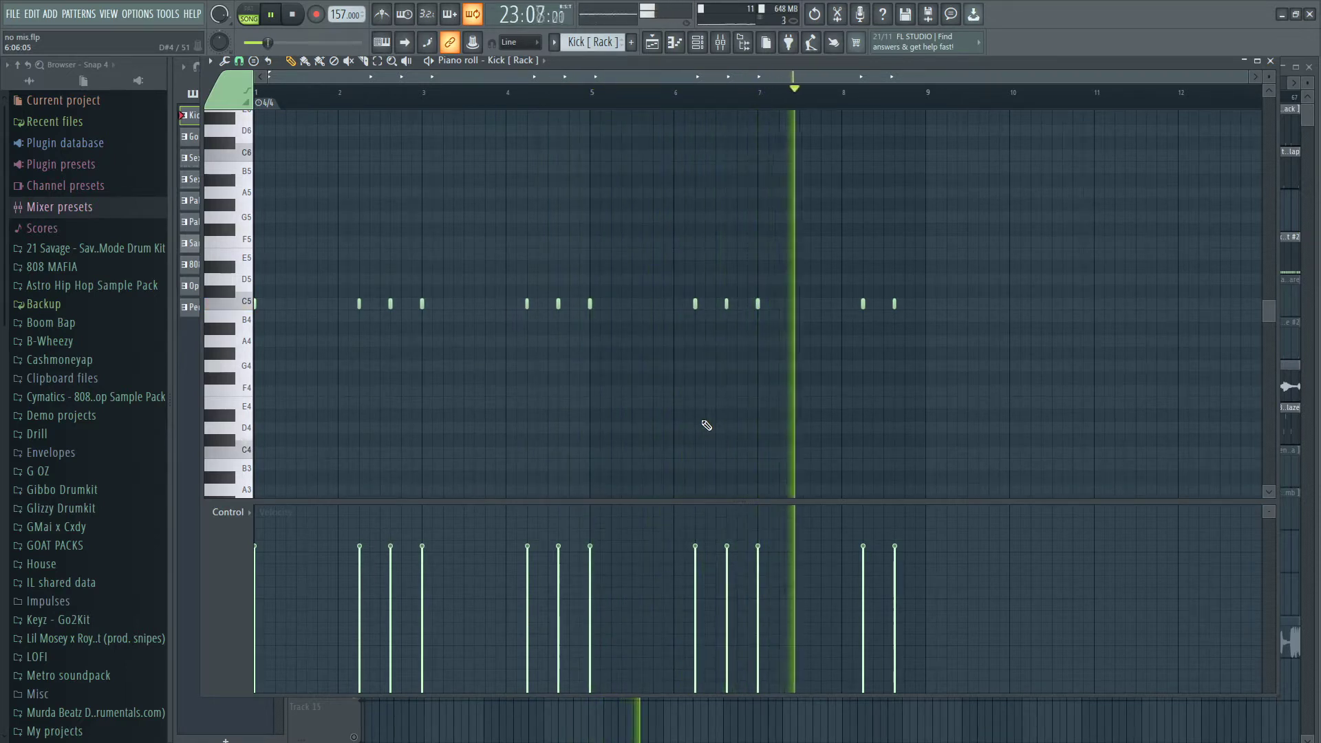
pyautogui.press('space')
pyautogui.press('F7')
# - Bring in and audition the Palaze Go To Snare #2 roll
pyautogui.click(368, 323)
pyautogui.press('F7')
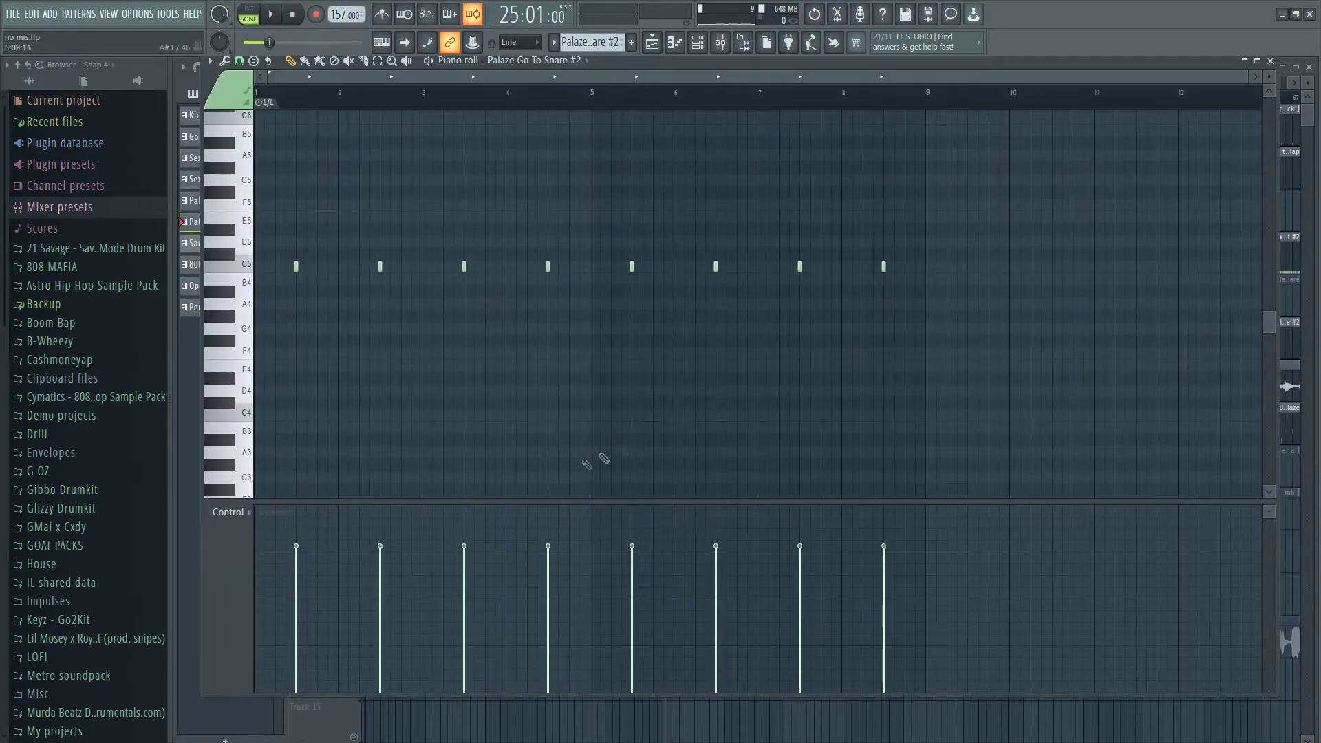
pyautogui.scroll(3, 555, 481)
pyautogui.press('space')
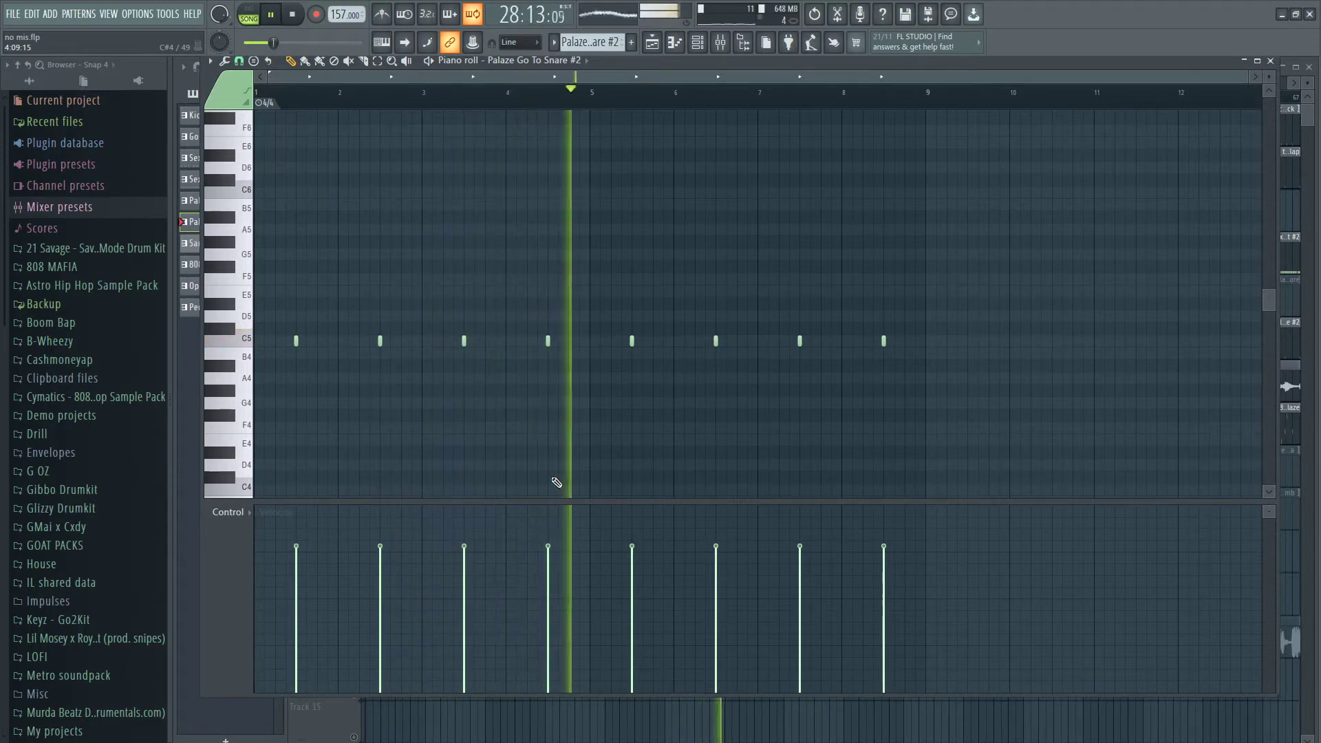
pyautogui.press('space')
pyautogui.press('F5')
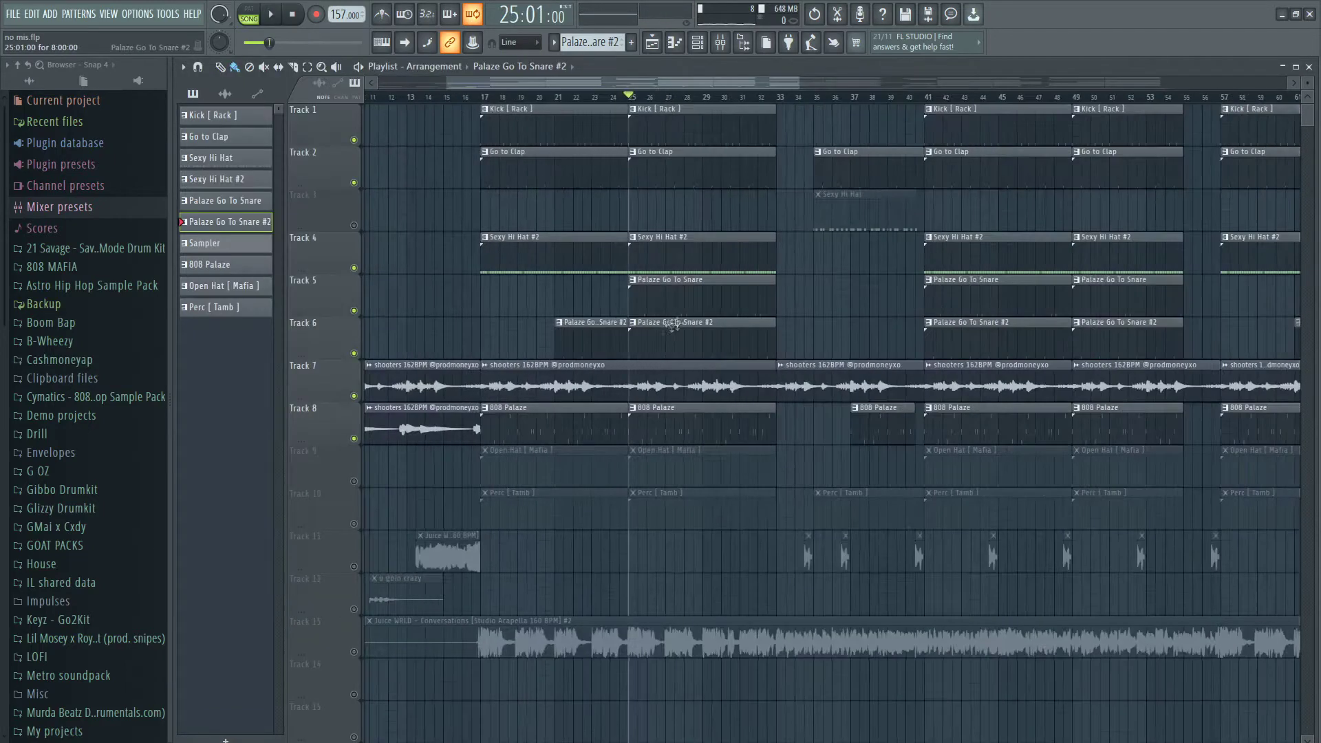
# - Open and play the Palaze Go To Snare pattern
pyautogui.doubleClick(690, 292)
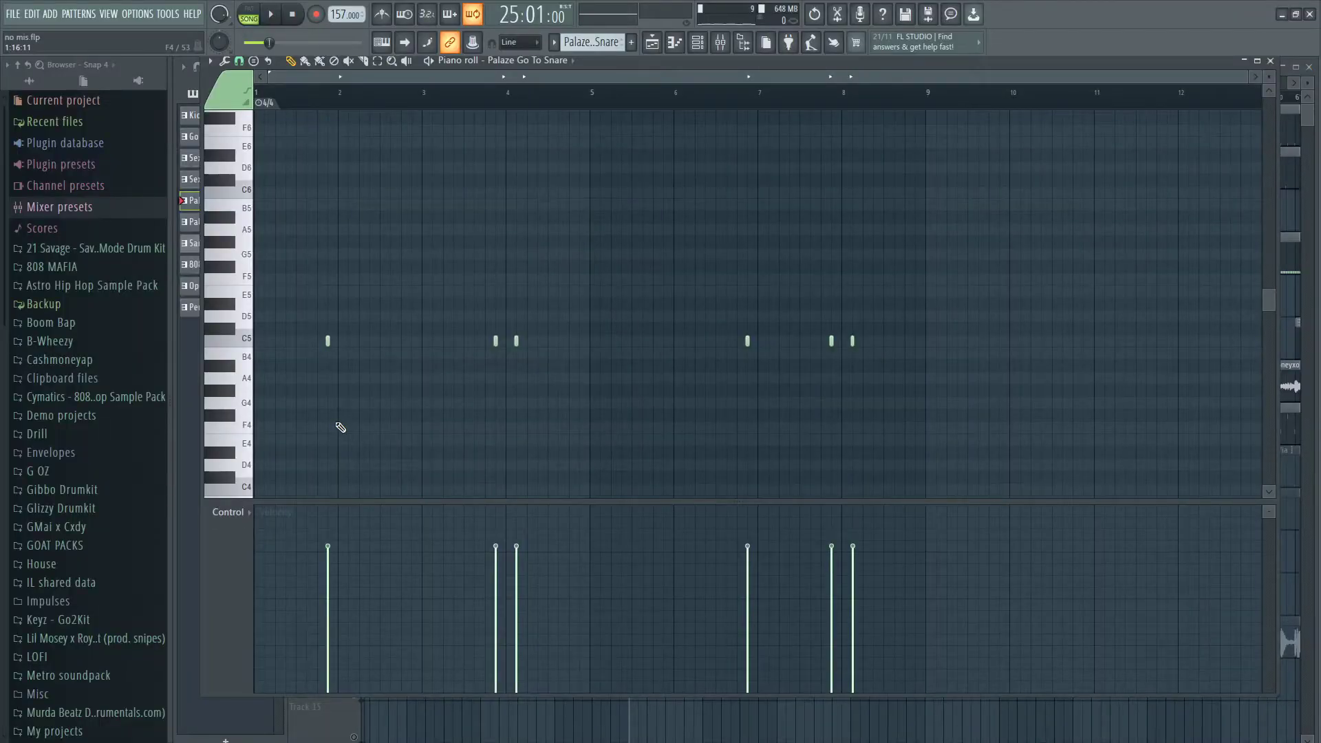
pyautogui.scroll(-3, 363, 405)
pyautogui.press('space')
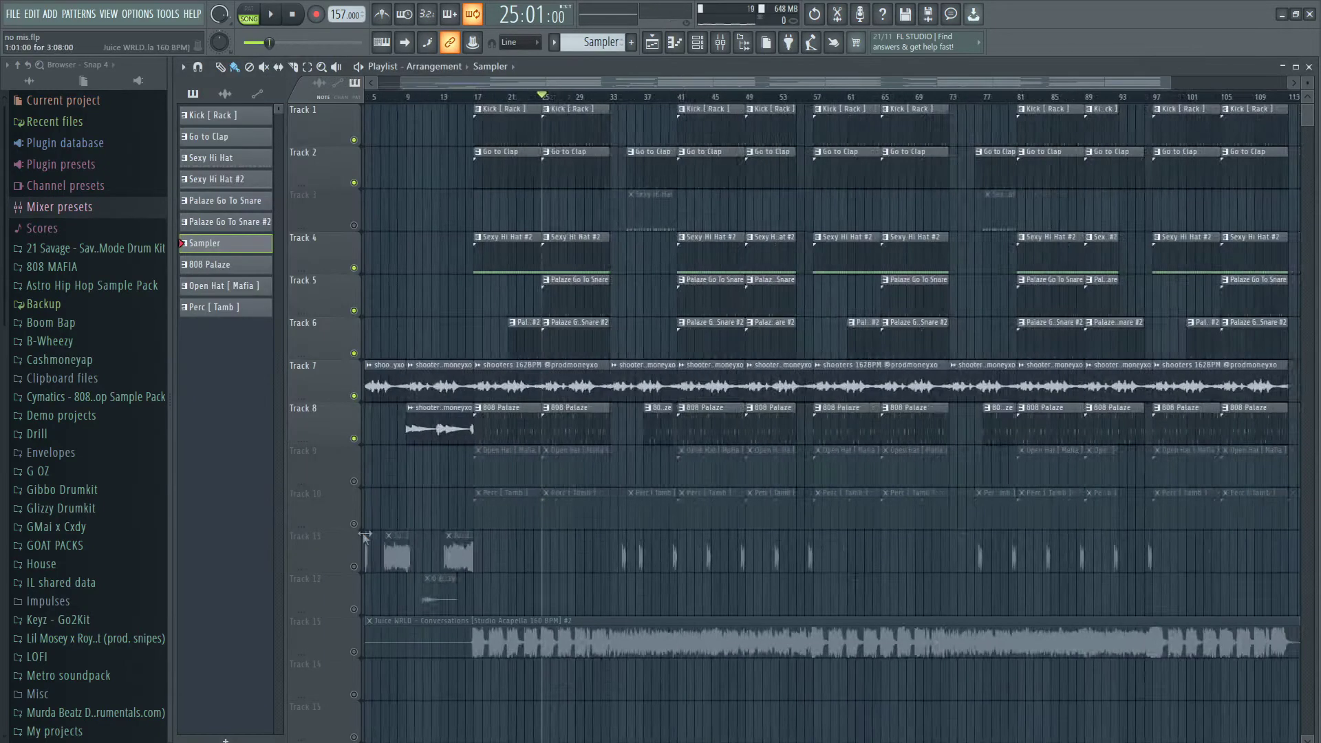
pyautogui.keyDown('ctrl'); pyautogui.scroll(3, 381, 484); pyautogui.keyUp('ctrl')
# - Unmute the Open Hat track and preview the Open Hat and Perc [Tamb] patterns
pyautogui.click(354, 481)
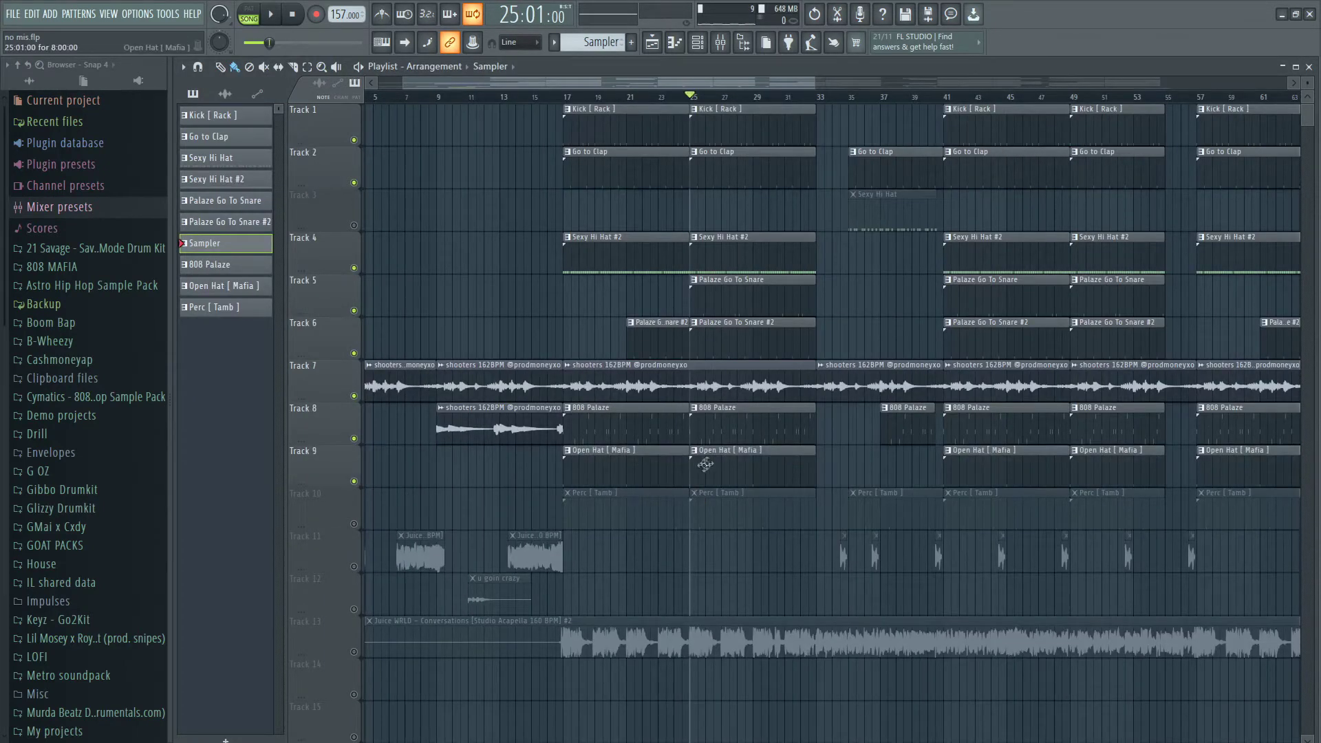
pyautogui.doubleClick(707, 463)
pyautogui.press('space')
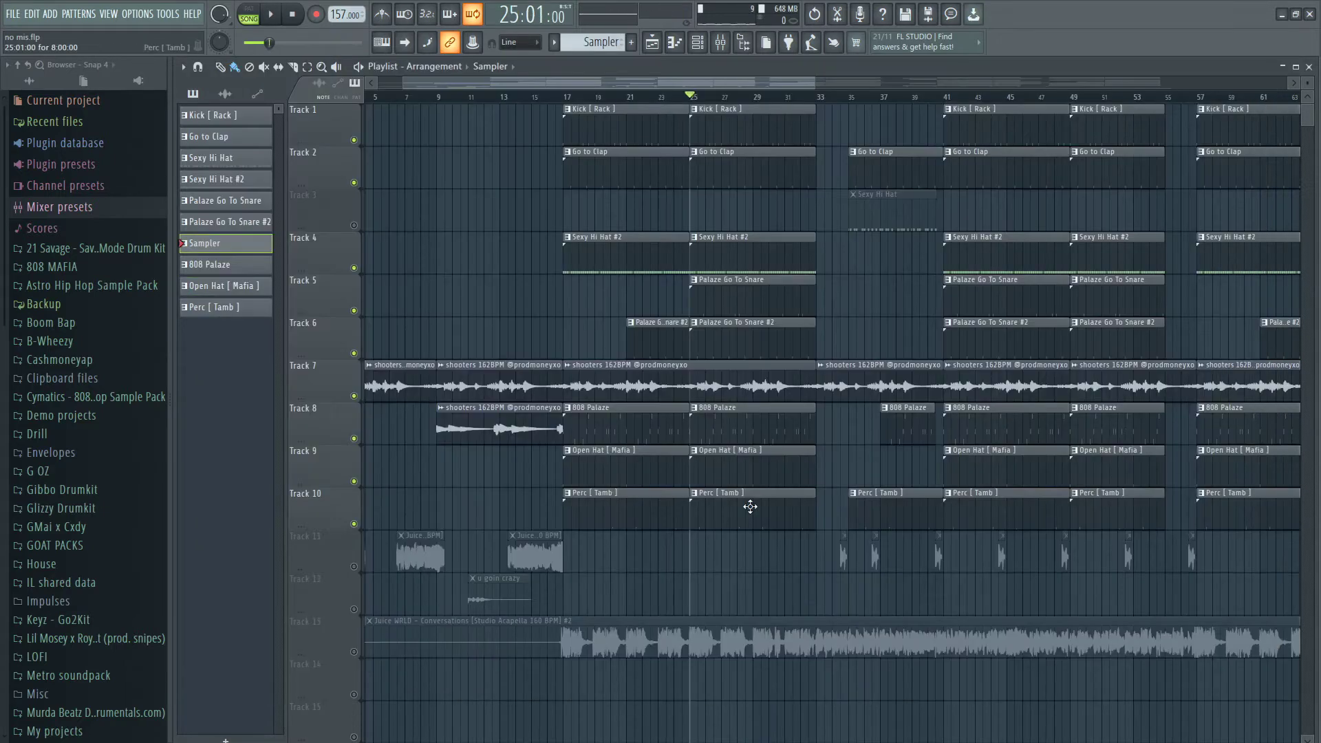
pyautogui.press('F7')
pyautogui.press('space')
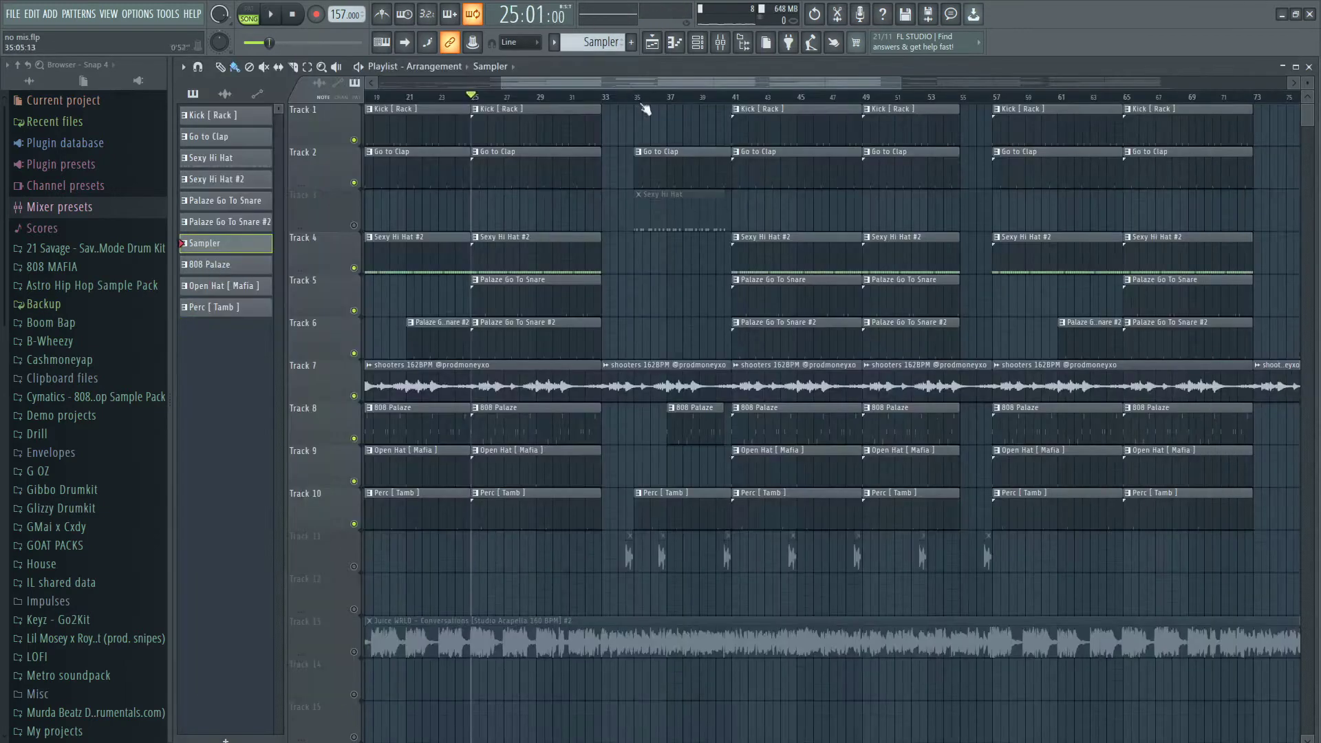
# - Set the song position to bar 35 and unmute the Sexy Hi Hat track
pyautogui.click(637, 100)
pyautogui.click(354, 226)
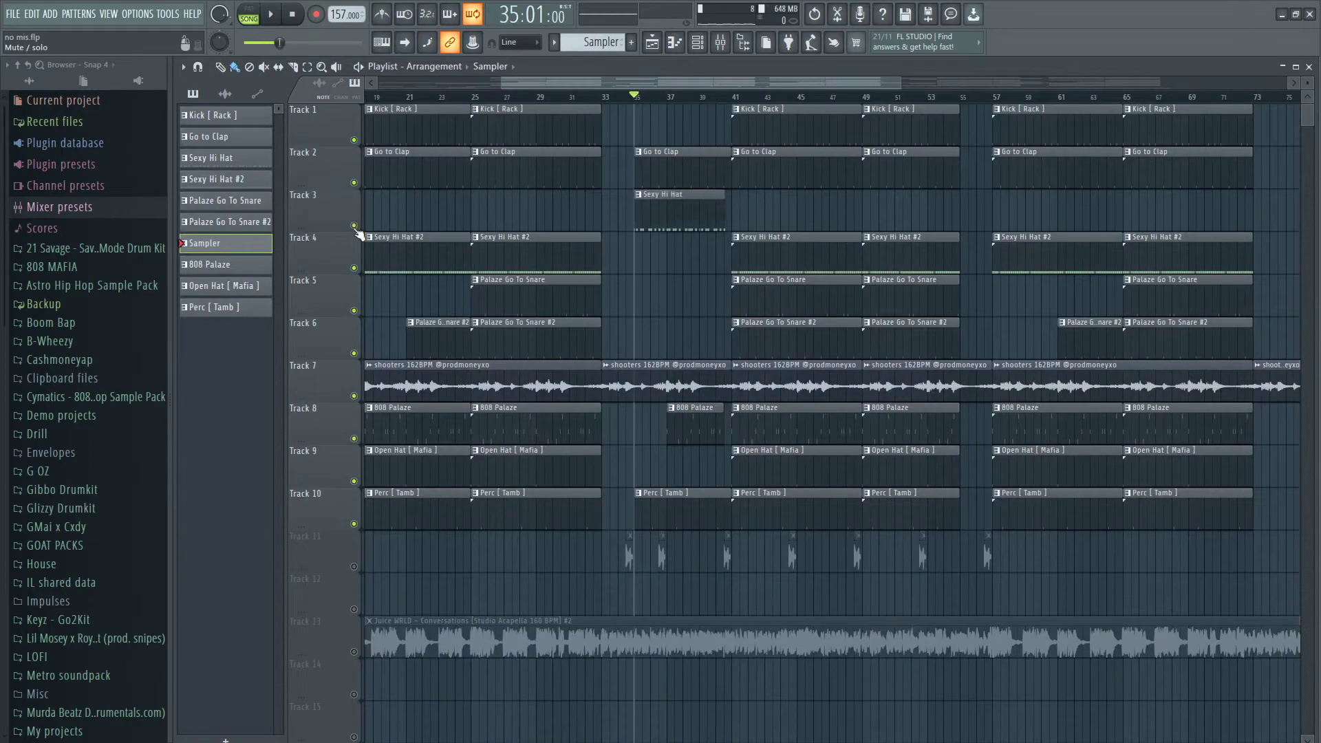
pyautogui.doubleClick(663, 227)
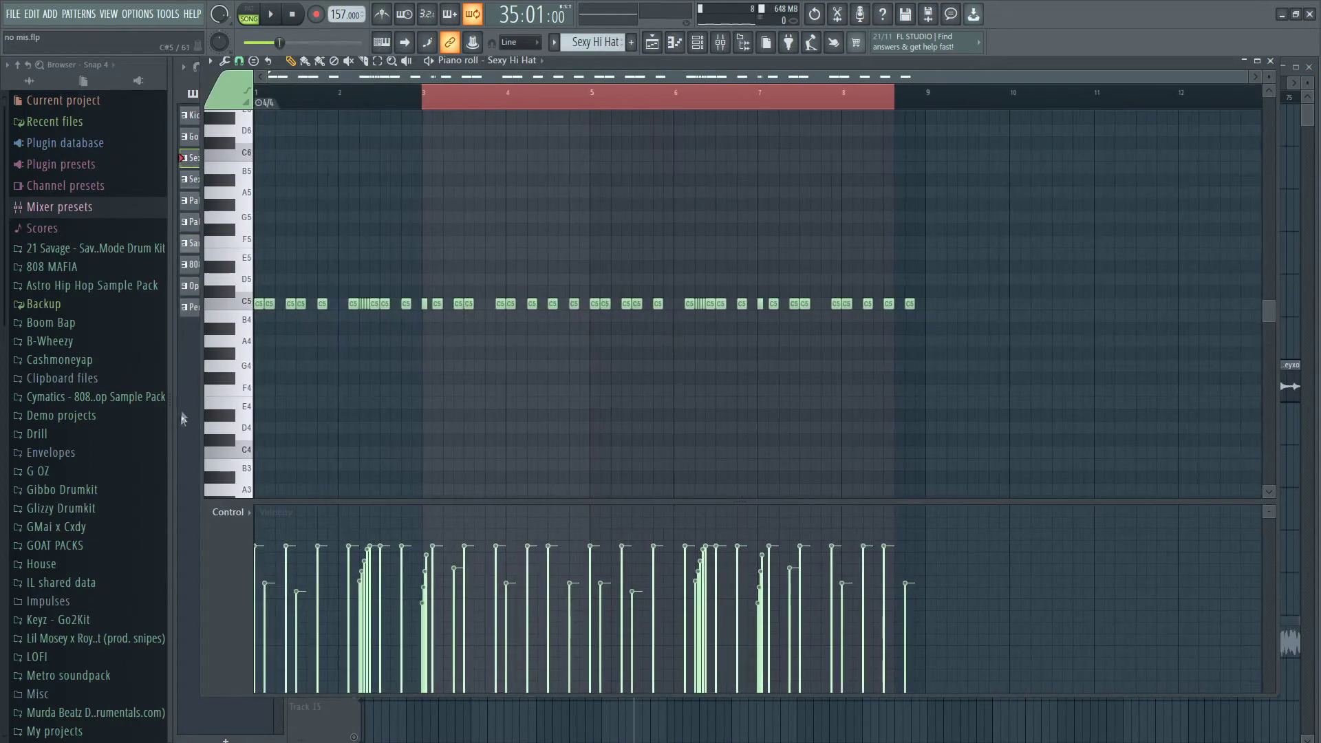
# - Listen through the Sexy Hi Hat pattern, then call up Track 7's options
pyautogui.press('space')
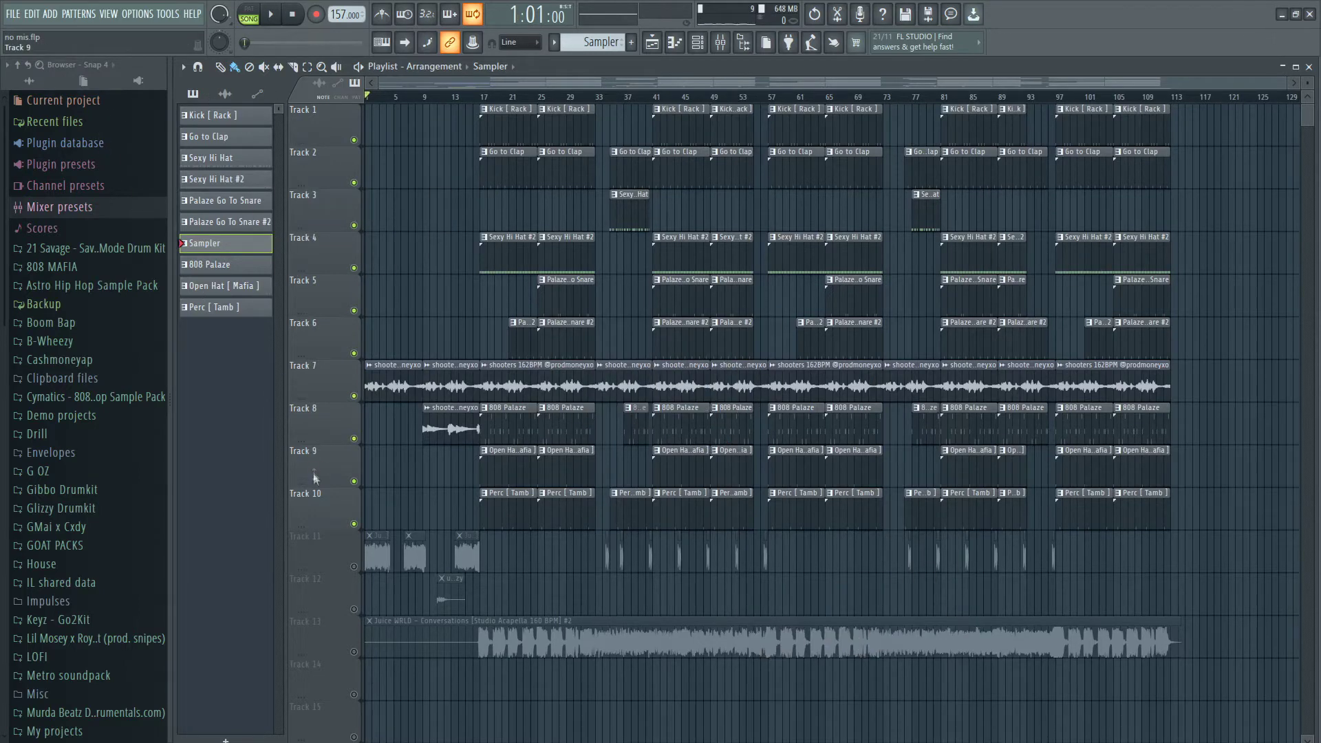
pyautogui.scroll(-4, 314, 477)
pyautogui.scroll(3, 358, 506)
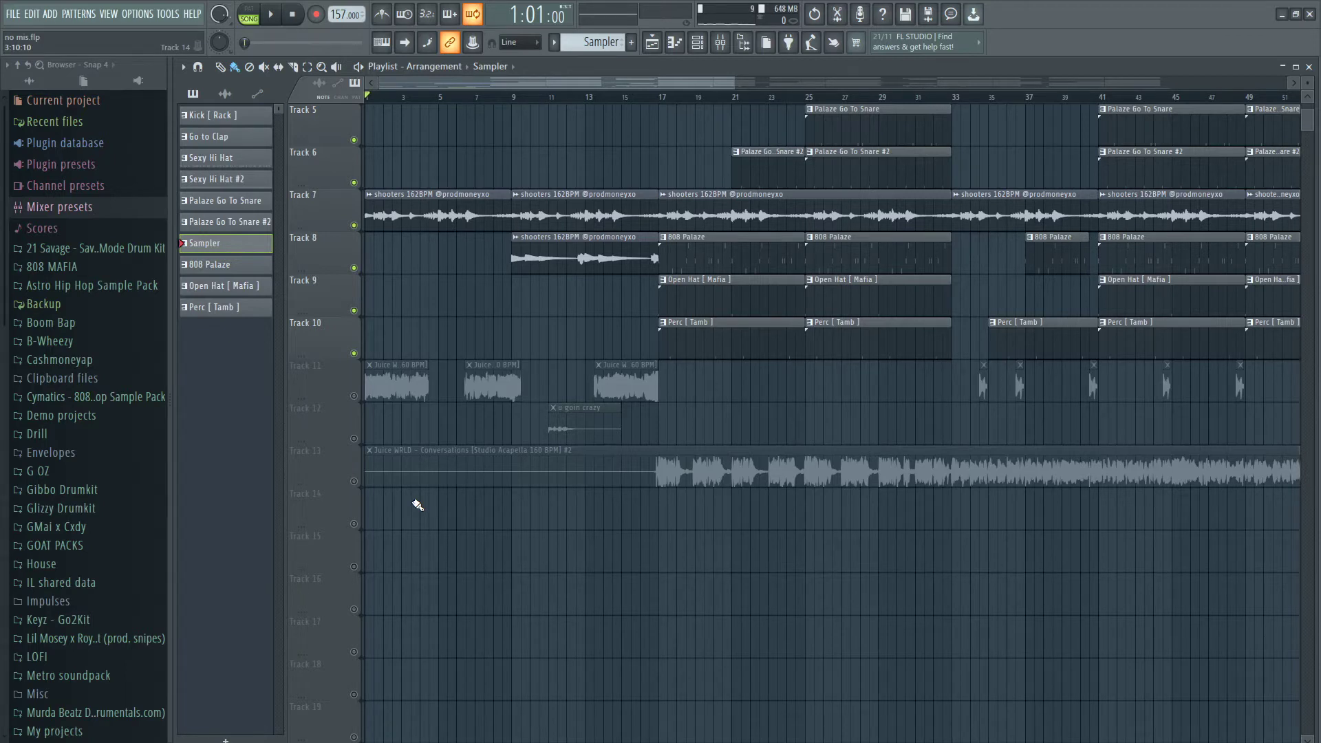
pyautogui.scroll(-3, 682, 613)
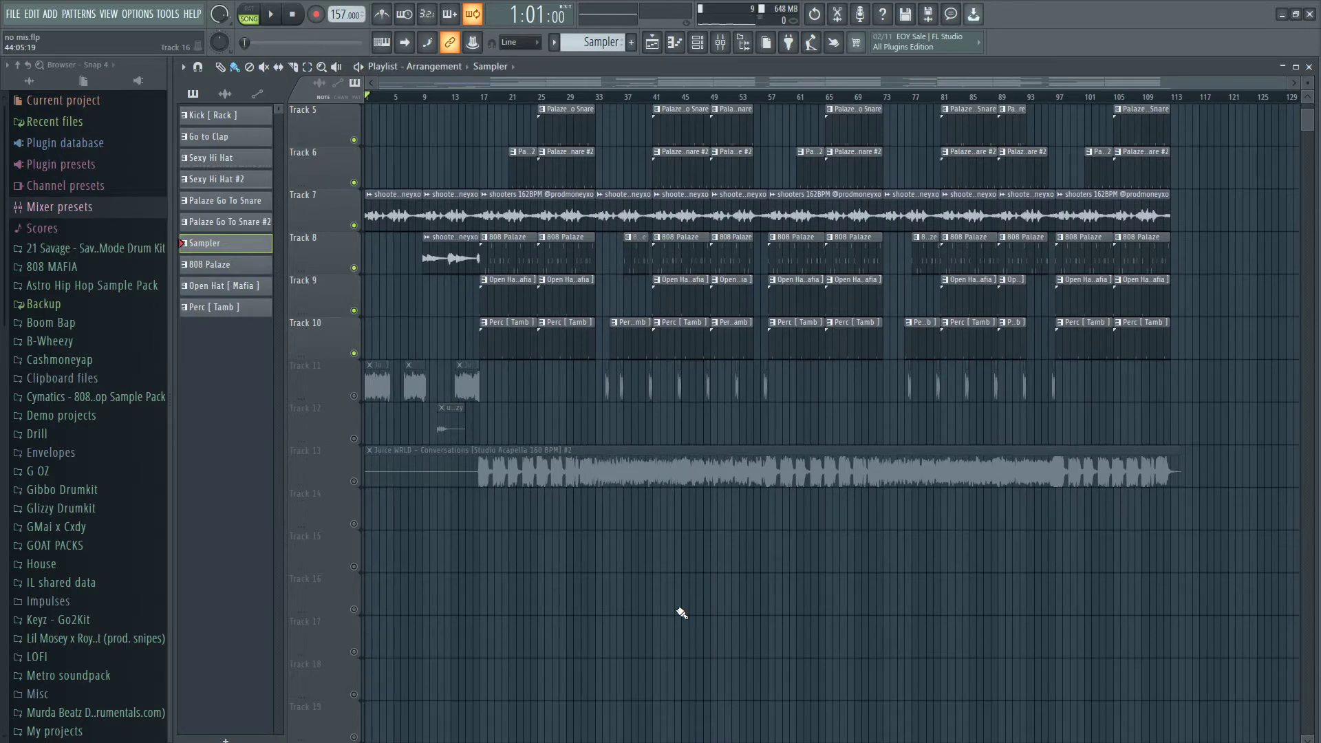
pyautogui.scroll(3, 403, 547)
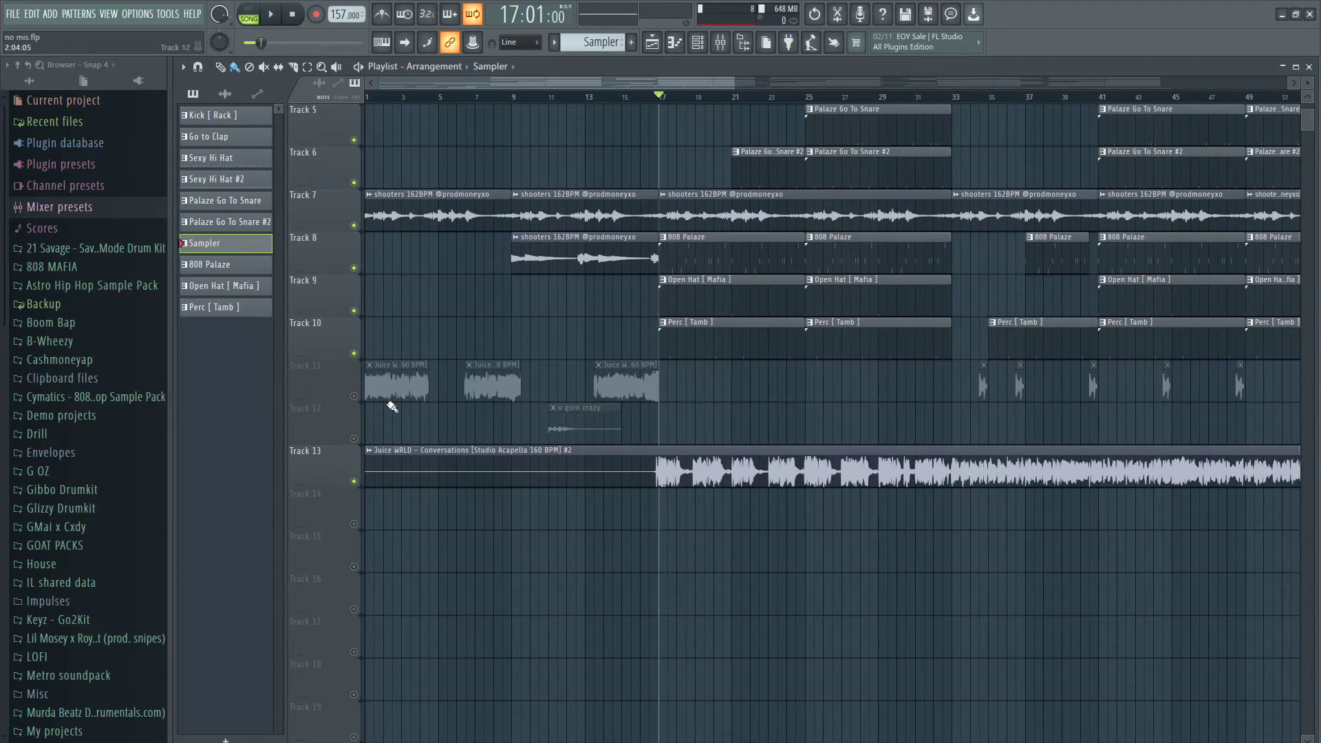
pyautogui.rightClick(347, 228)
# - Solo Track 7's shooters beat and enable the Track 13 acapella alongside it
pyautogui.click(347, 228)
pyautogui.rightClick(353, 225)
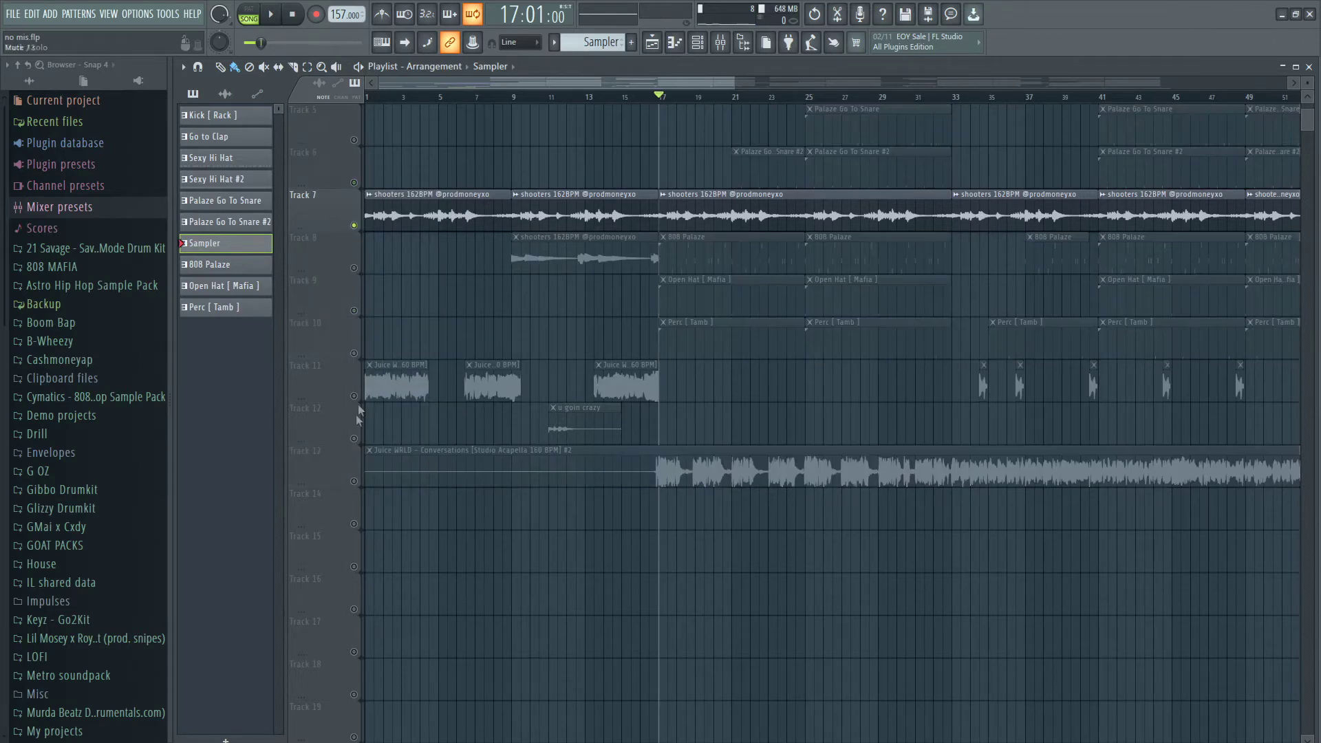
pyautogui.click(352, 480)
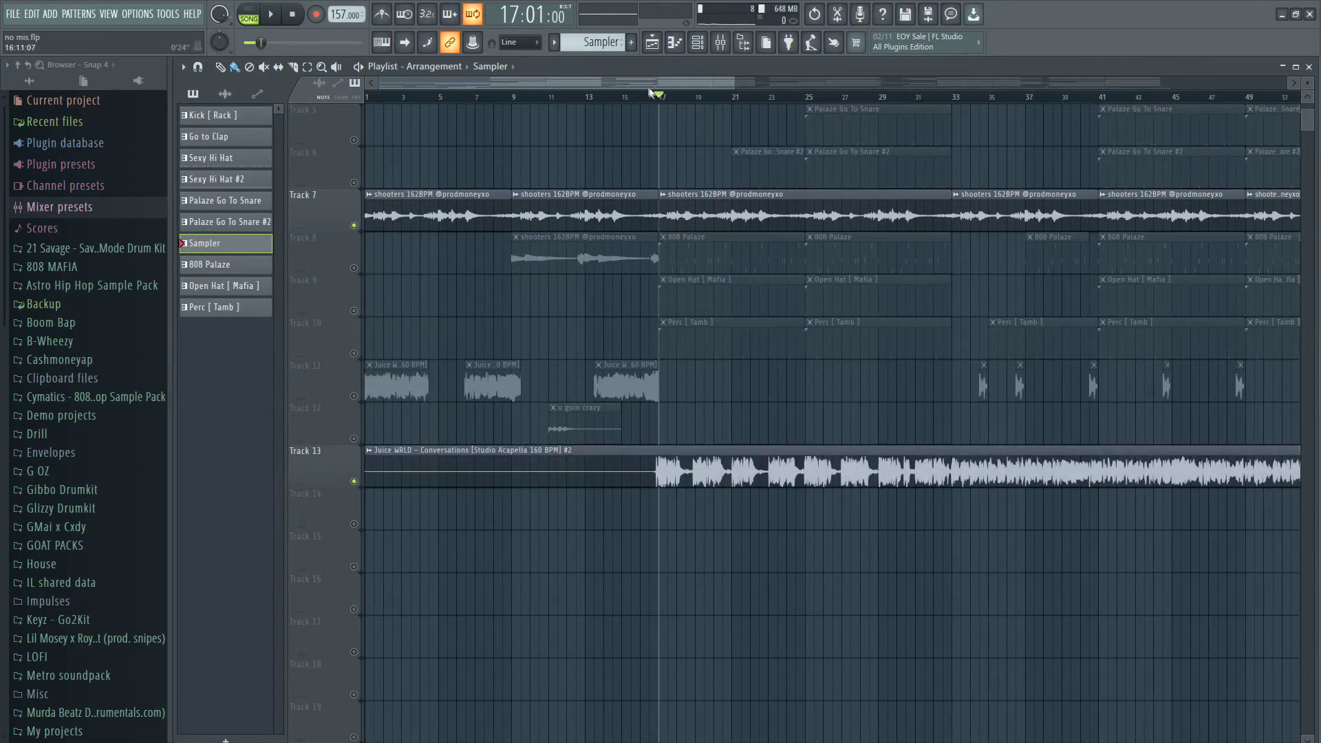
pyautogui.scroll(-5, 581, 525)
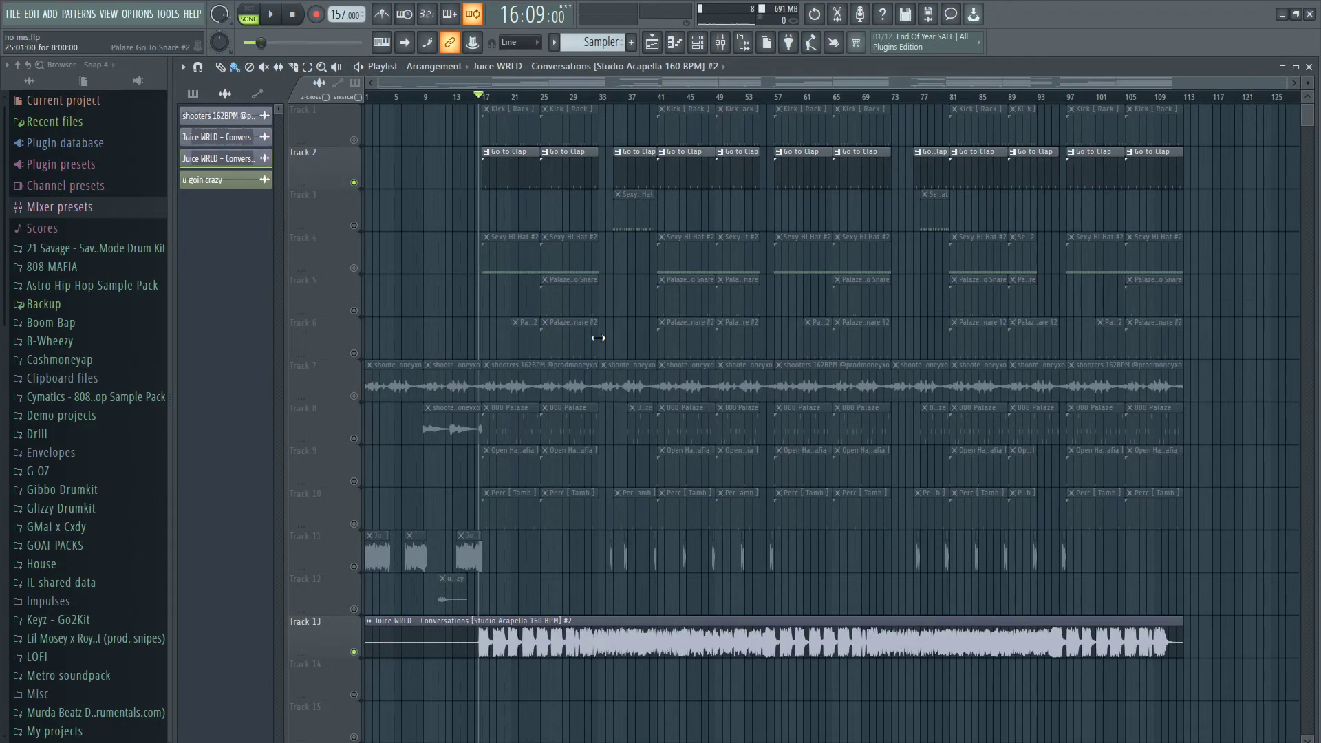
# - Raise the project tempo from 157 to 160 BPM, restretching all audio to match
pyautogui.doubleClick(574, 636)
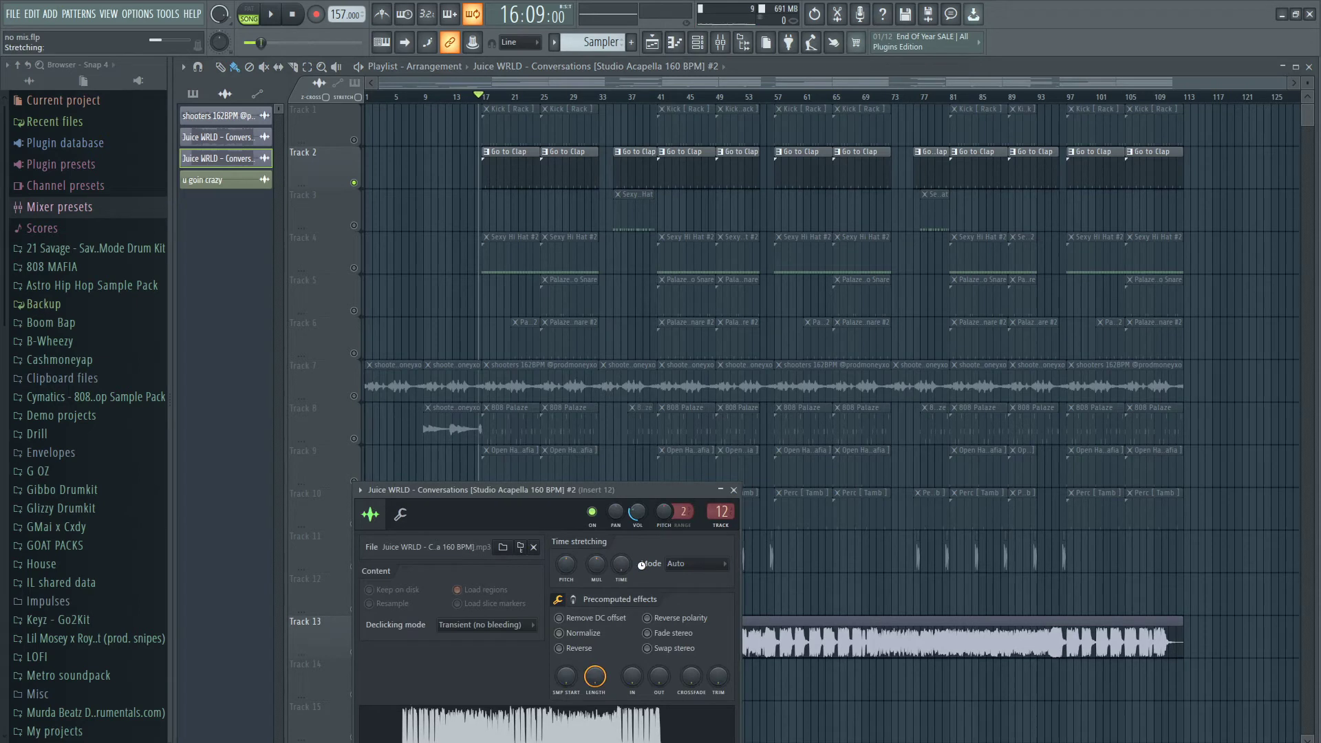
pyautogui.press('Escape')
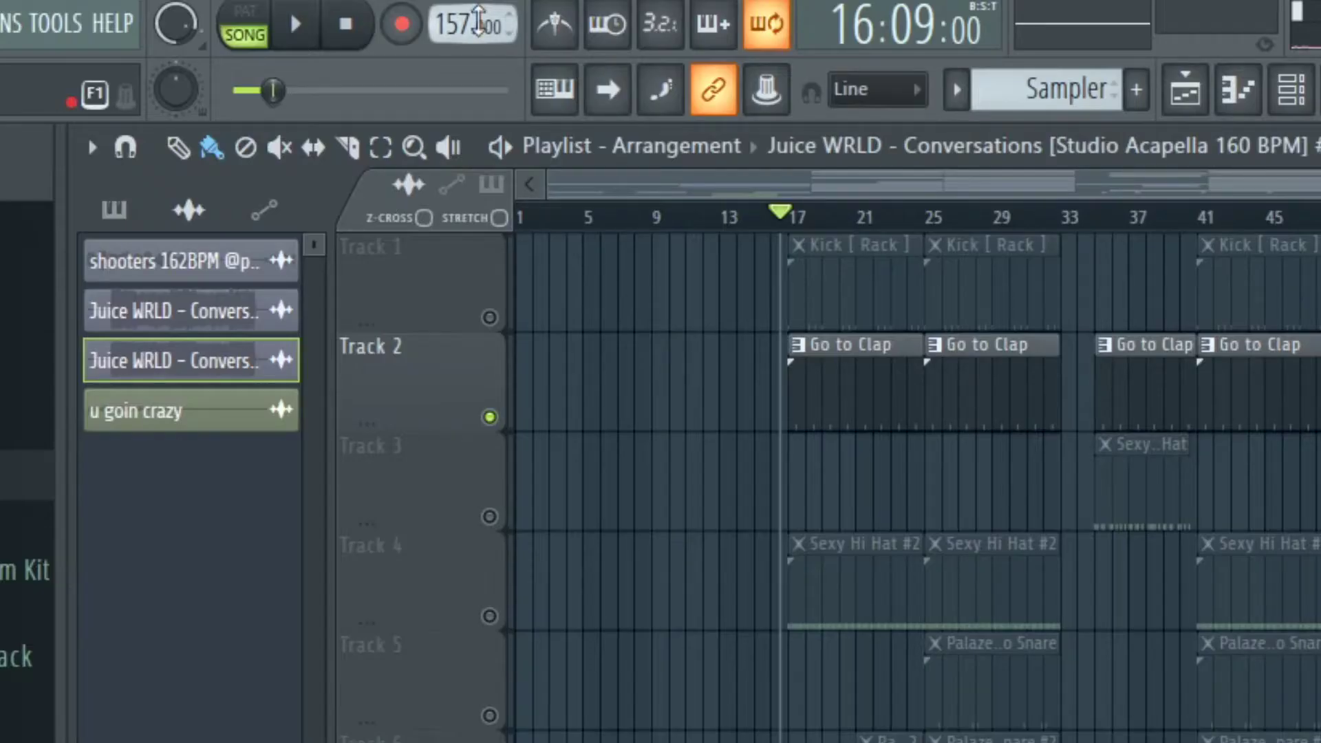
pyautogui.moveTo(461, 13); pyautogui.dragTo(461, 7)
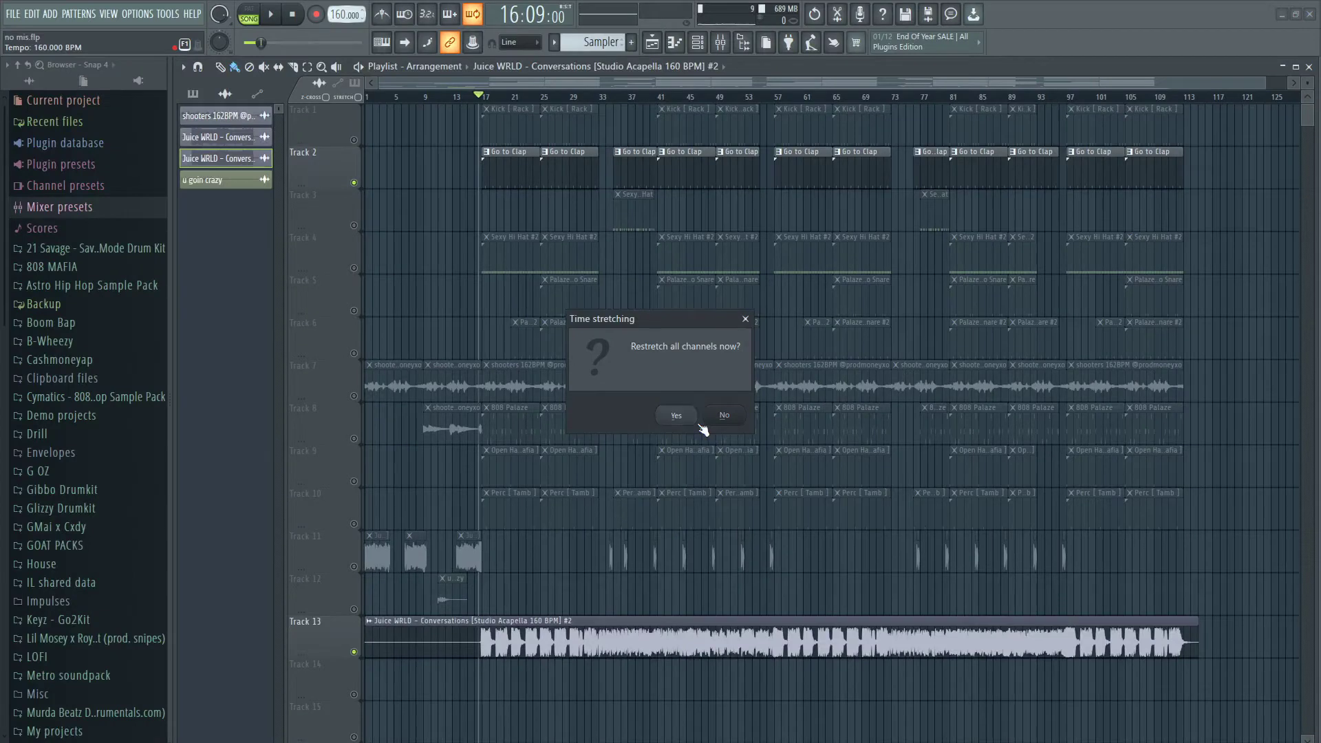
pyautogui.click(678, 416)
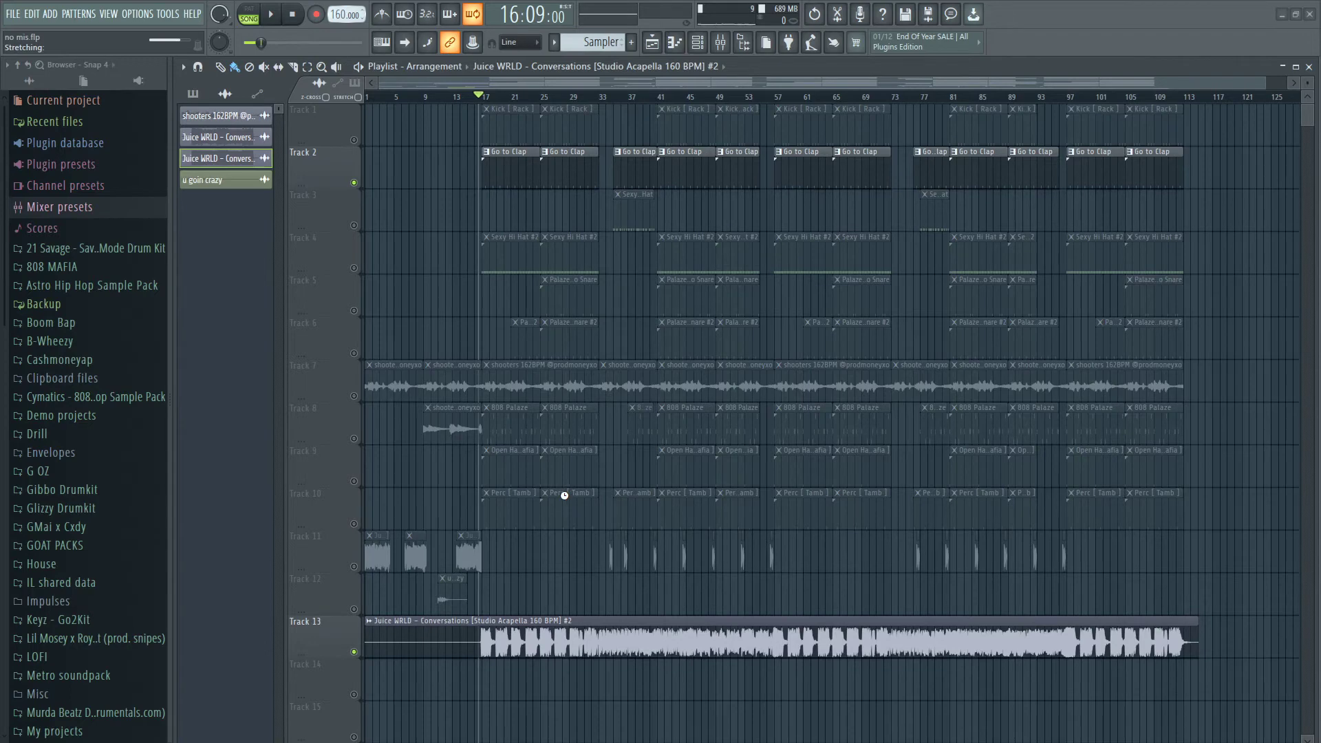
pyautogui.scroll(3, 548, 540)
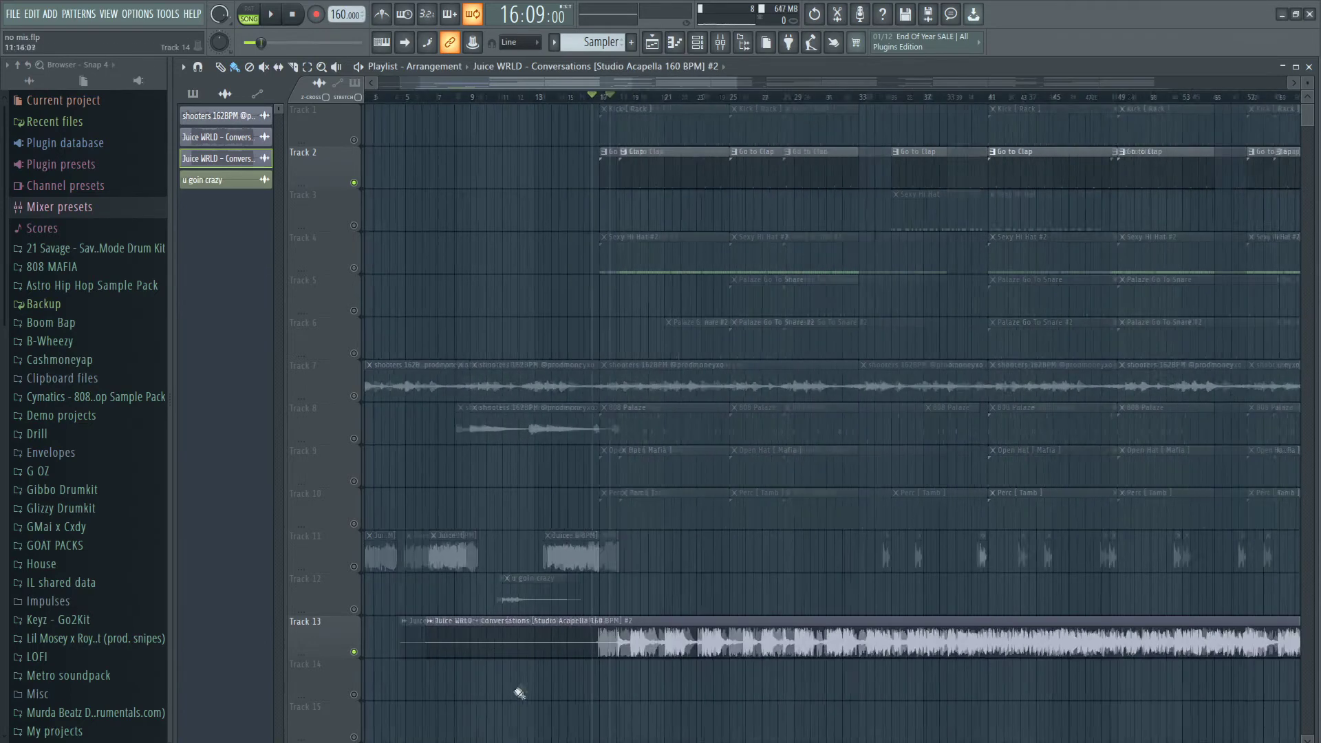
pyautogui.scroll(3, 519, 694)
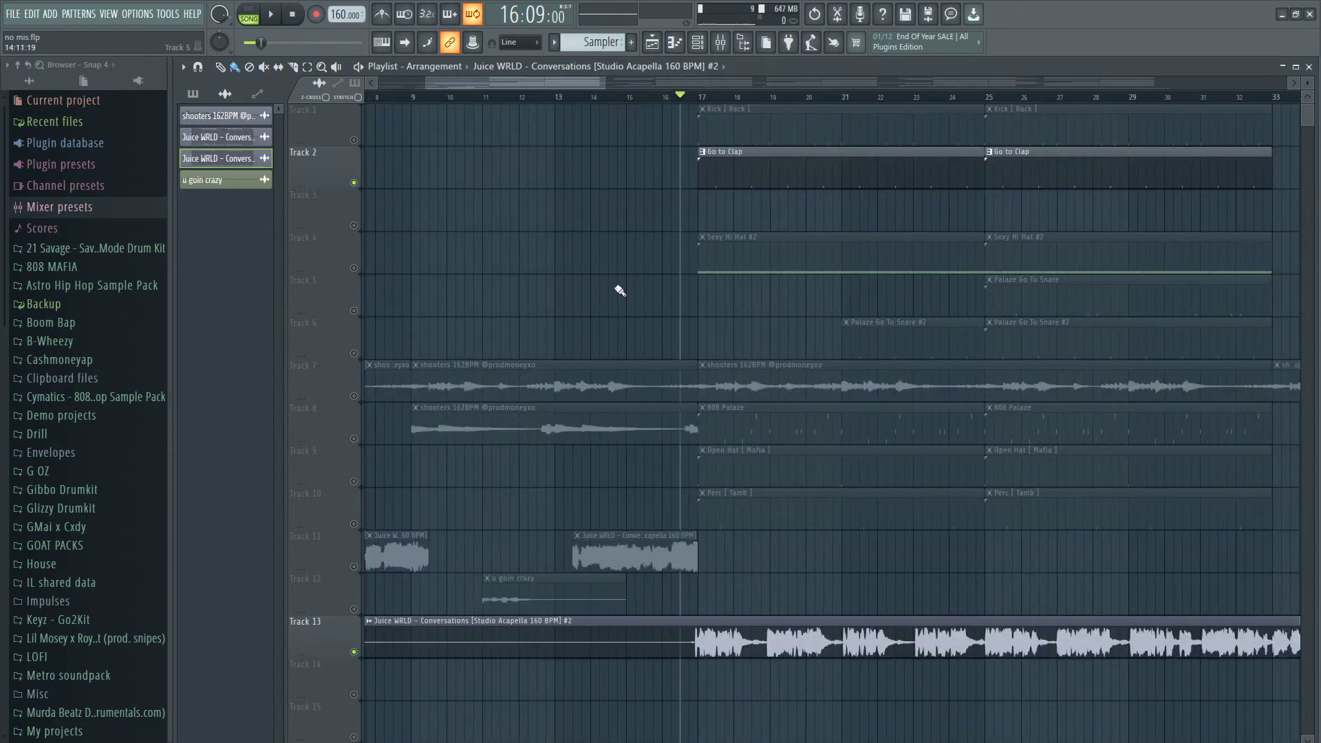
pyautogui.scroll(3, 776, 705)
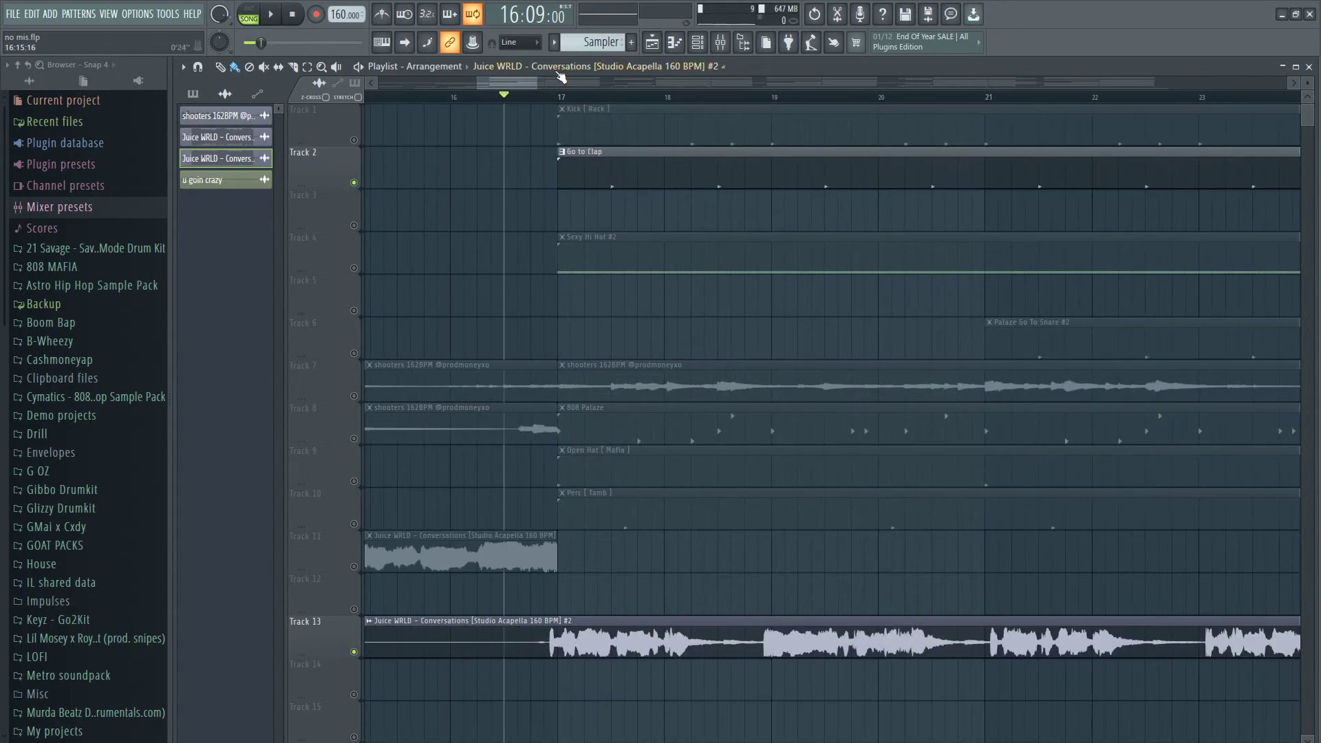
pyautogui.click(559, 97)
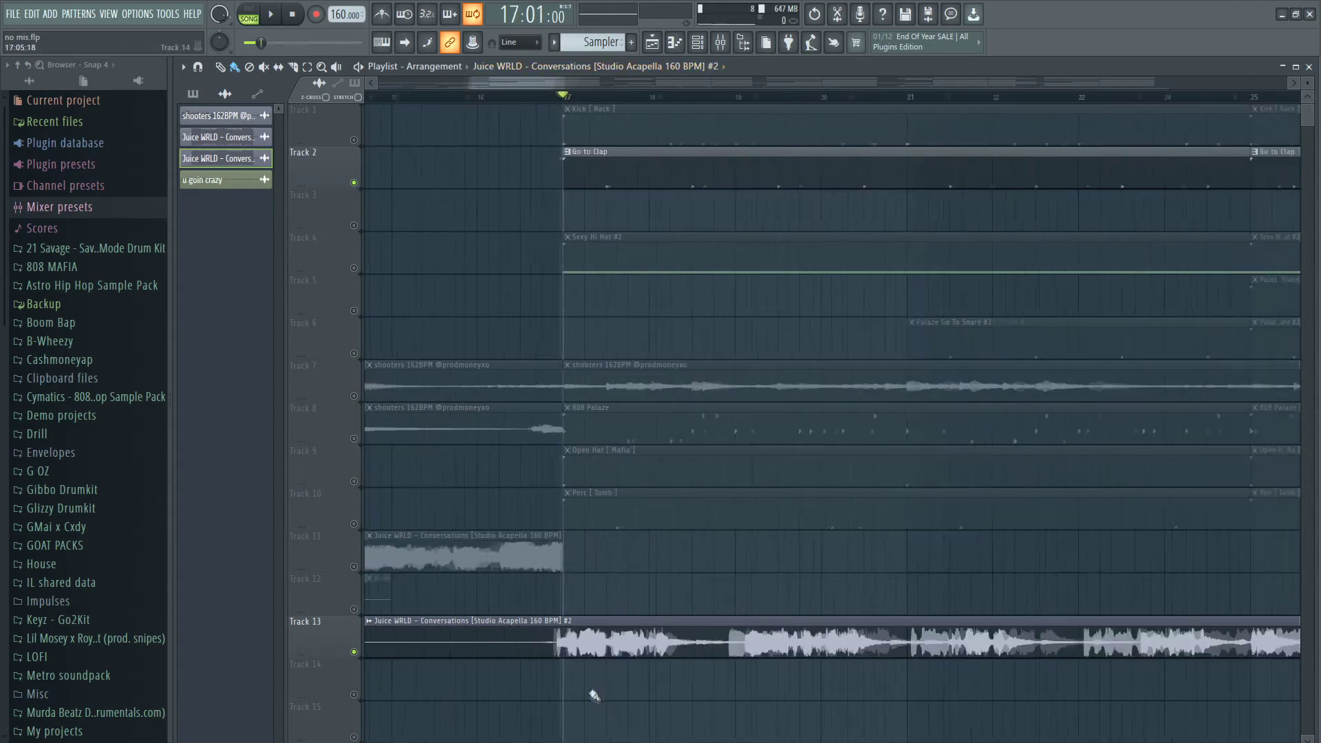
pyautogui.scroll(-5, 813, 672)
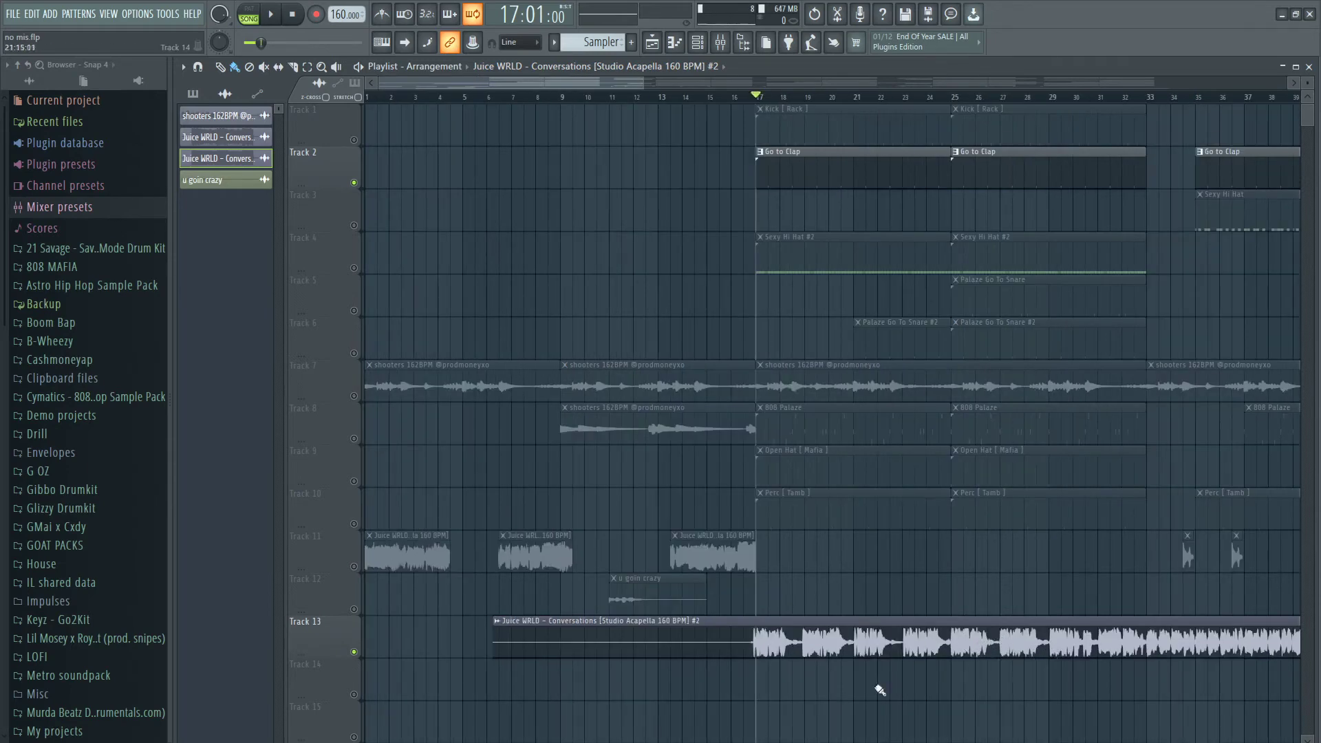
pyautogui.scroll(4, 874, 685)
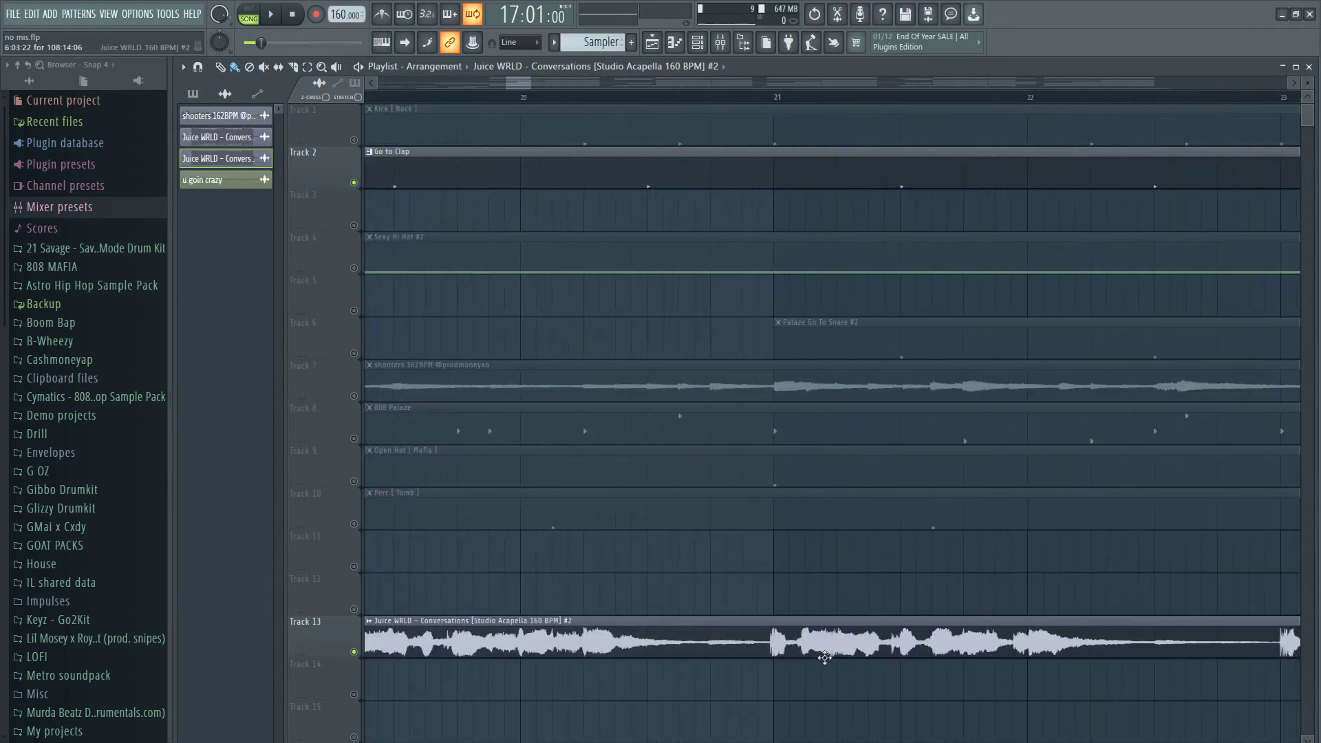
pyautogui.press('space')
pyautogui.scroll(1, 717, 582)
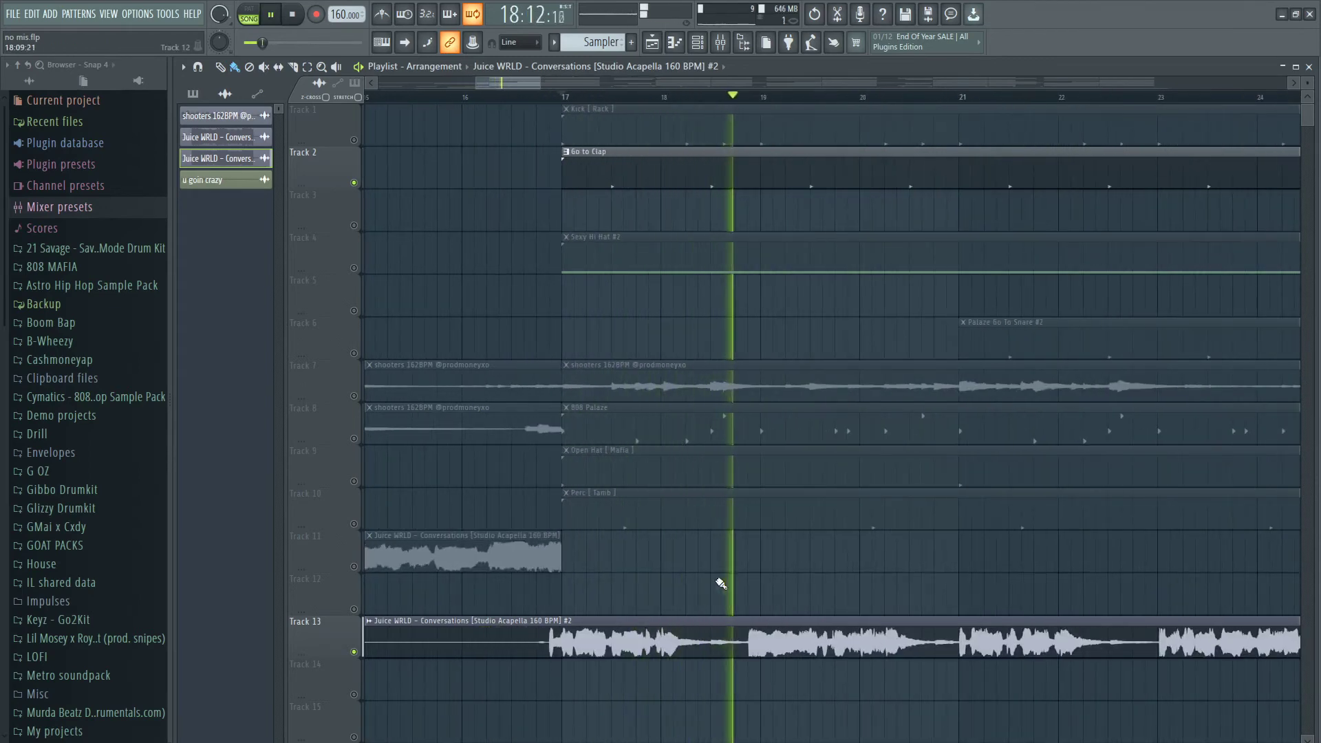
pyautogui.scroll(-4, 815, 598)
pyautogui.scroll(3, 823, 587)
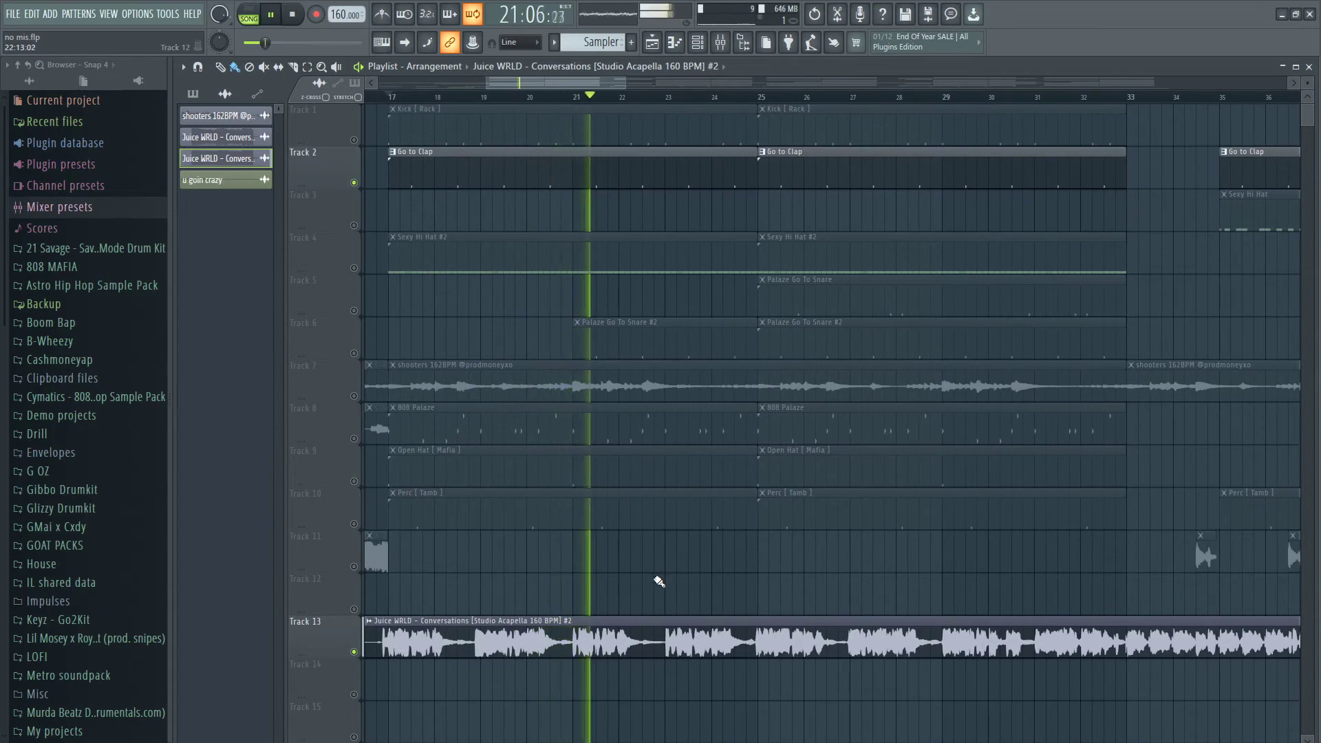
pyautogui.scroll(3, 662, 585)
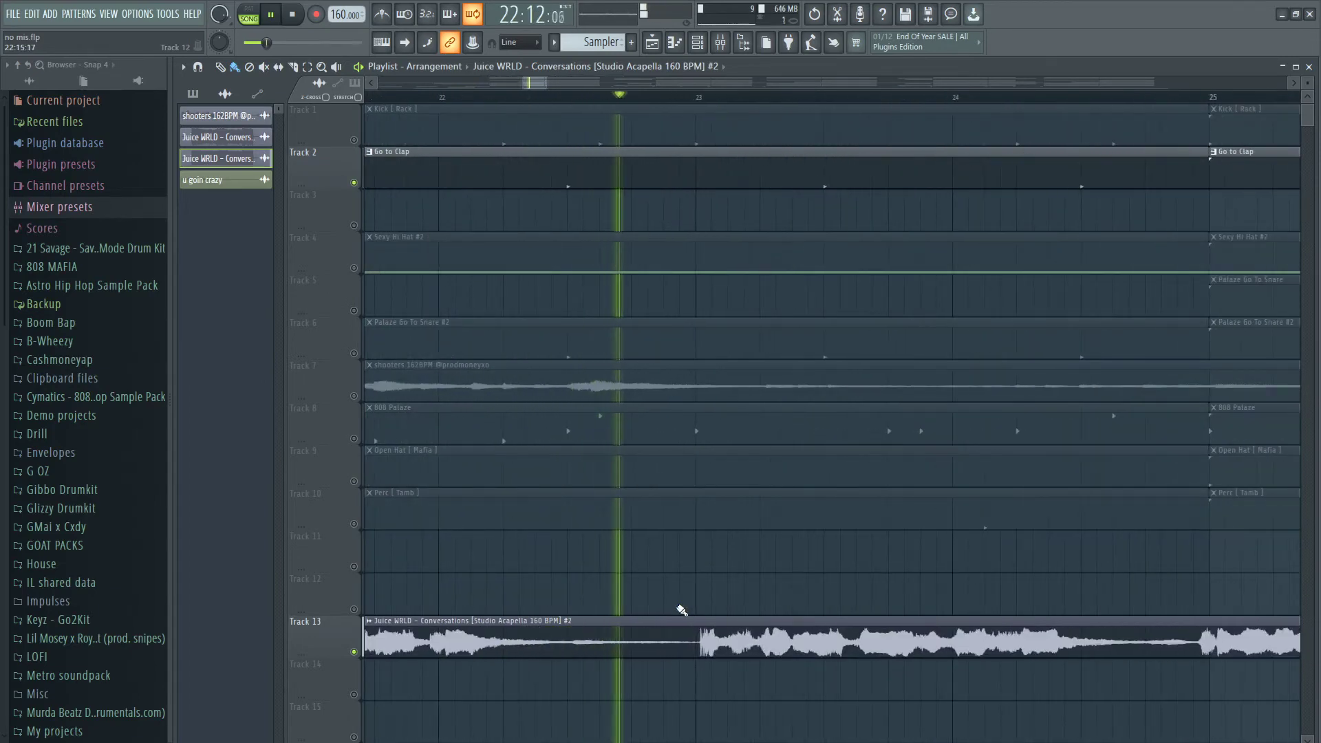
pyautogui.scroll(2, 695, 622)
pyautogui.scroll(-6, 697, 637)
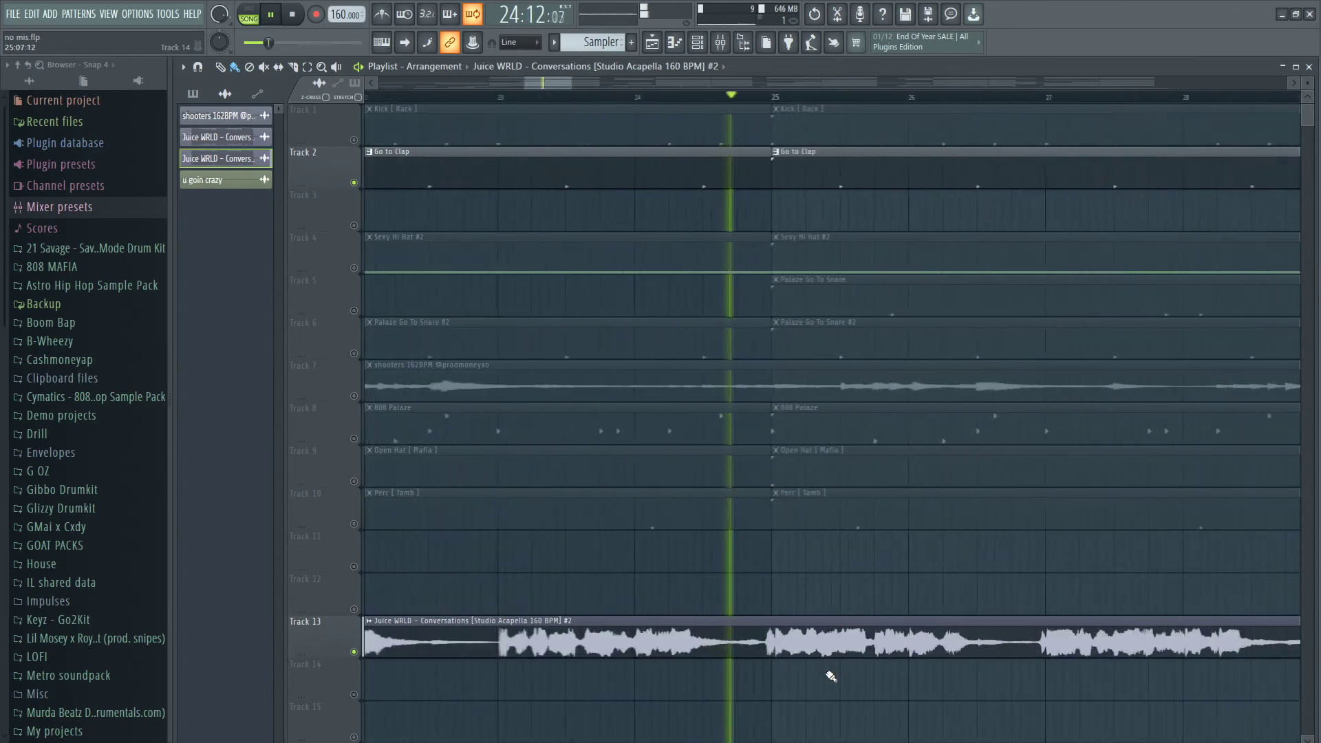
pyautogui.press('space')
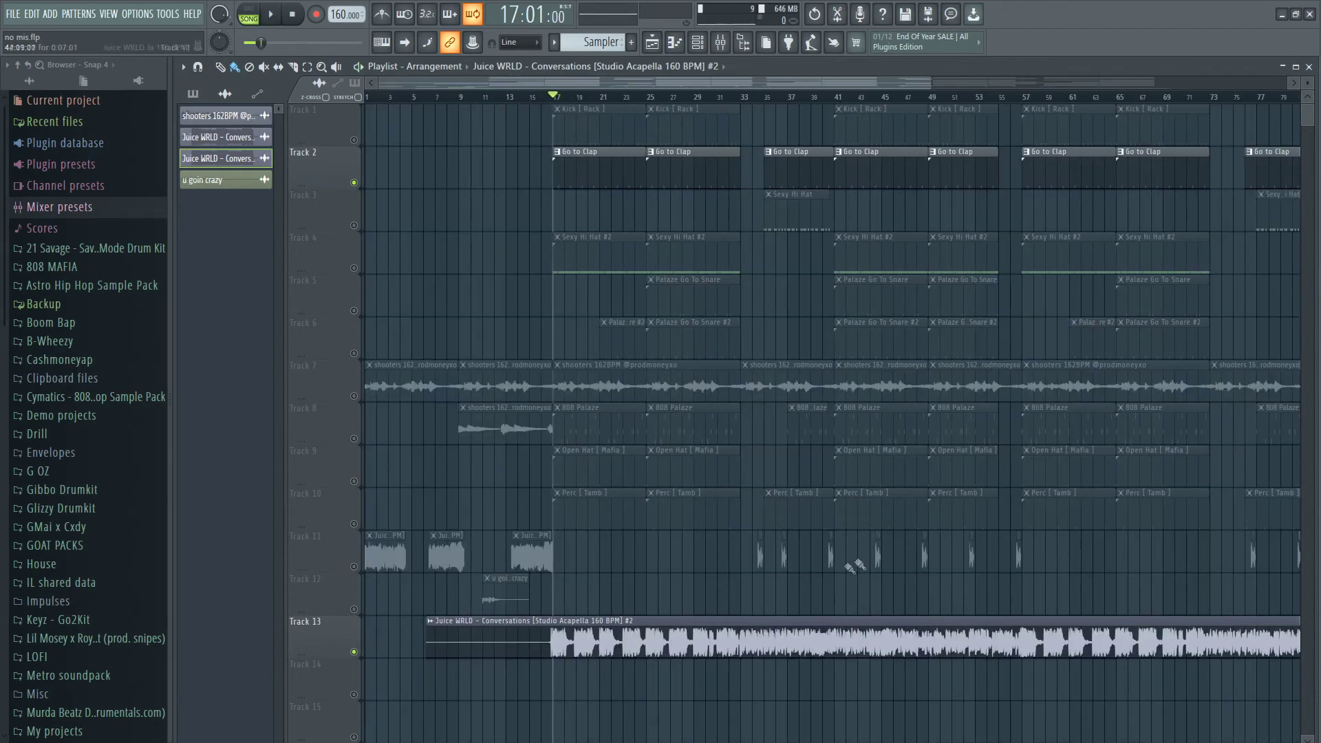
pyautogui.scroll(-2, 687, 640)
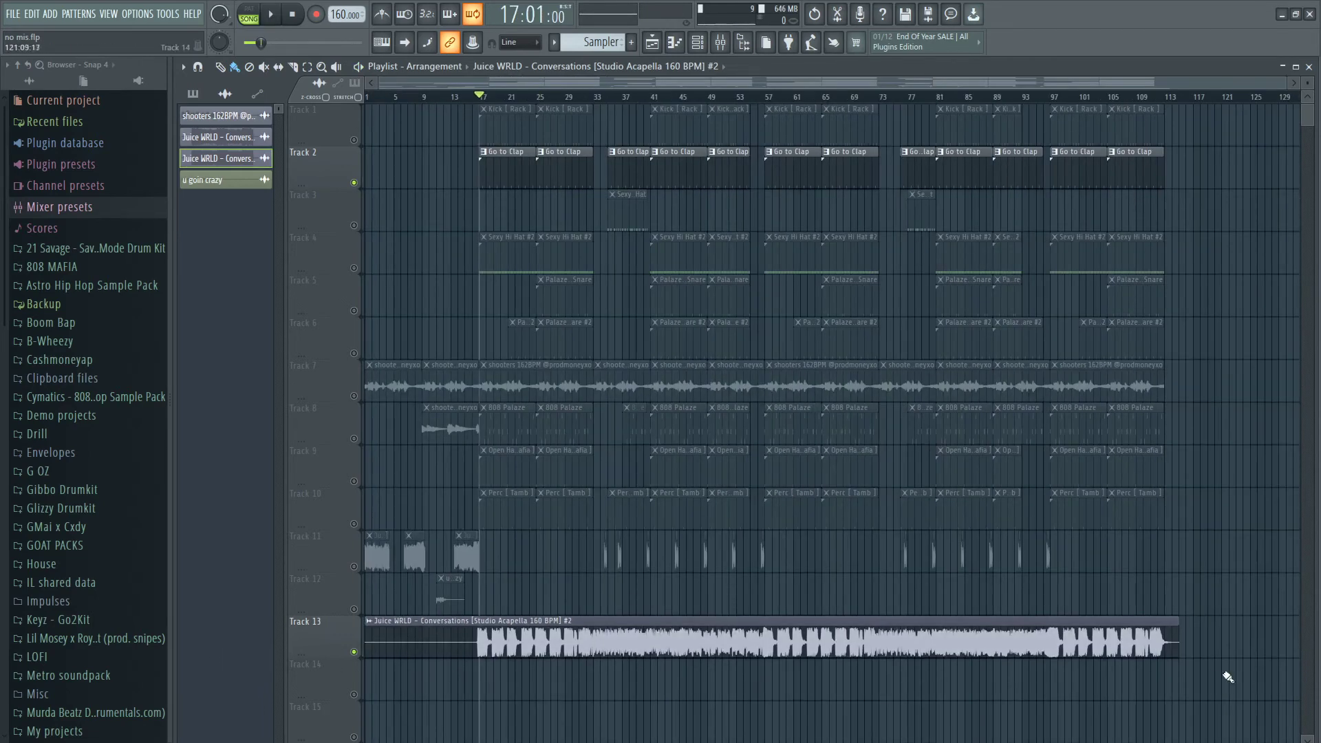
pyautogui.scroll(5, 1227, 684)
# - Drag the acapella clip's right edge back so it ends near bar 113
pyautogui.moveTo(742, 619); pyautogui.dragTo(817, 646)
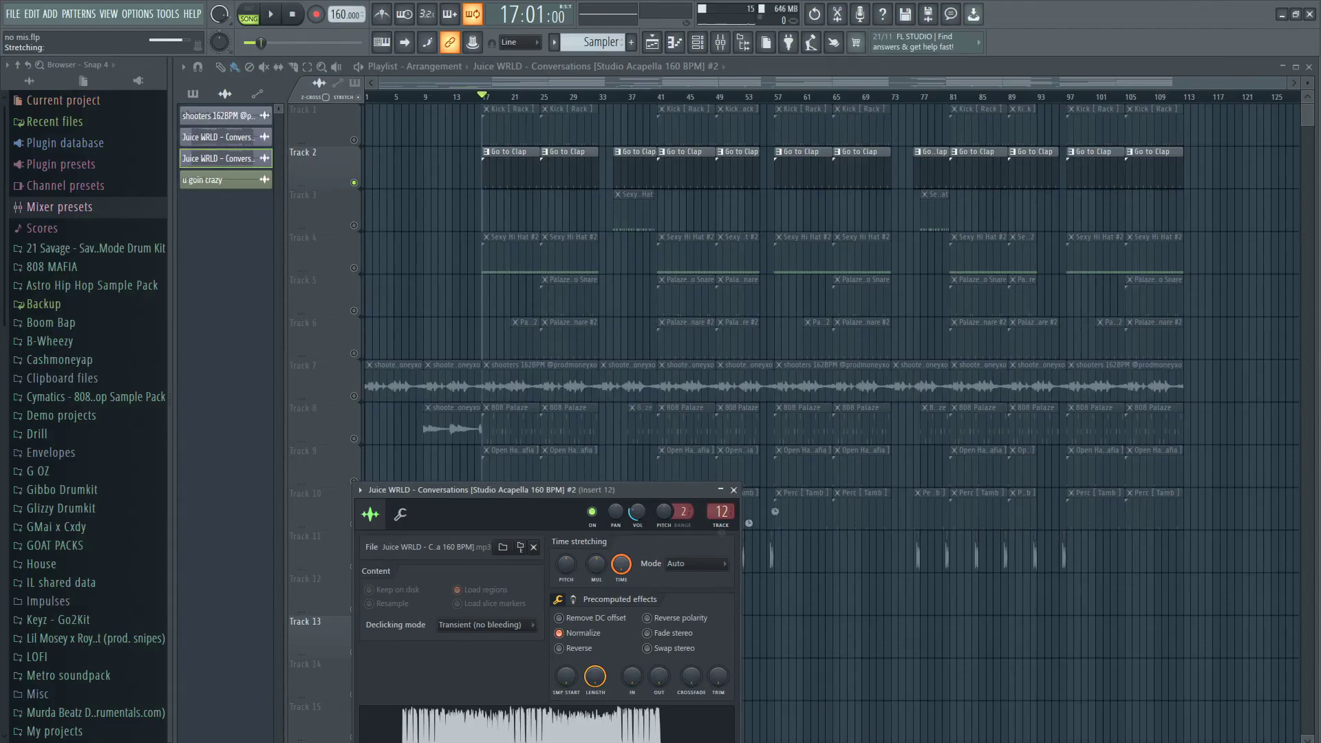
# - Close the acapella's channel settings window
pyautogui.click(734, 490)
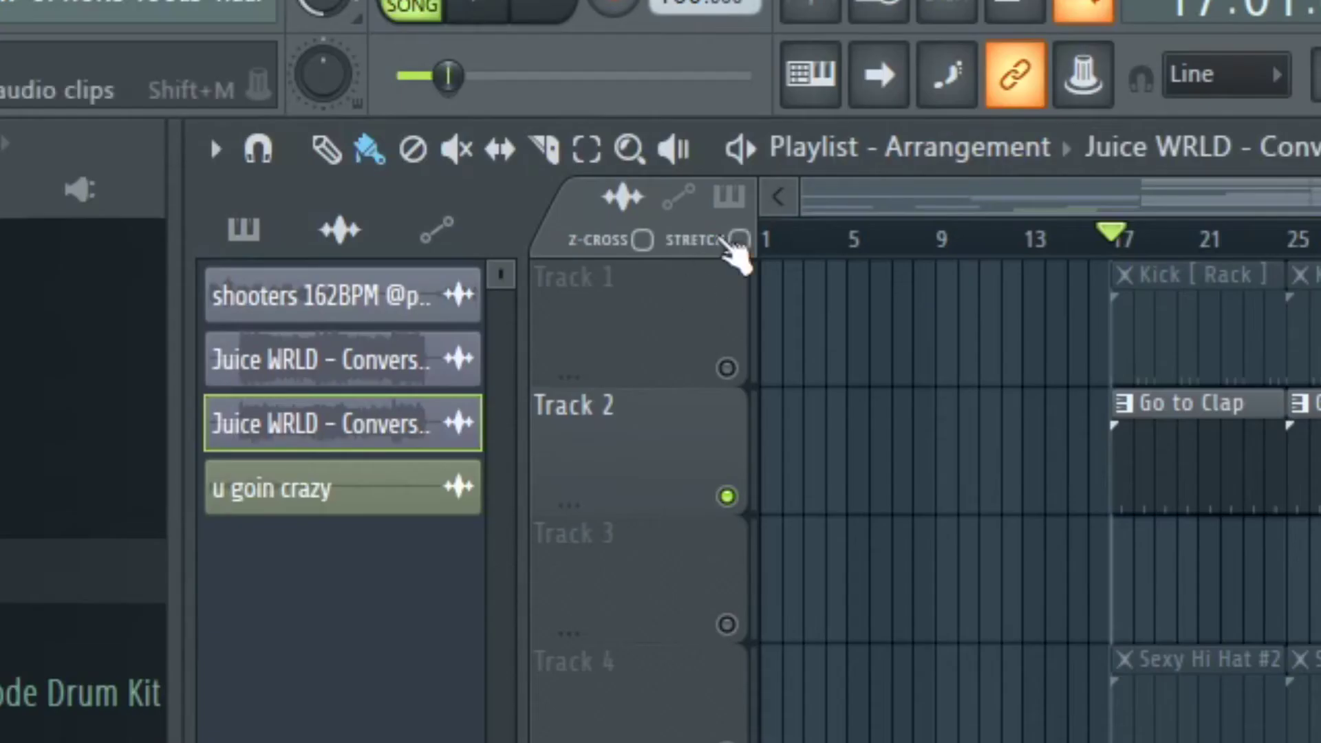
pyautogui.keyDown('ctrl'); pyautogui.scroll(4, 658, 691); pyautogui.keyUp('ctrl')
pyautogui.keyDown('ctrl'); pyautogui.scroll(-4, 658, 691); pyautogui.keyUp('ctrl')
# - Stretch the Track 13 acapella clip so it ends around bar 113
pyautogui.moveTo(647, 640); pyautogui.dragTo(1181, 671)
pyautogui.keyDown('ctrl'); pyautogui.scroll(8, 1084, 607); pyautogui.keyUp('ctrl')
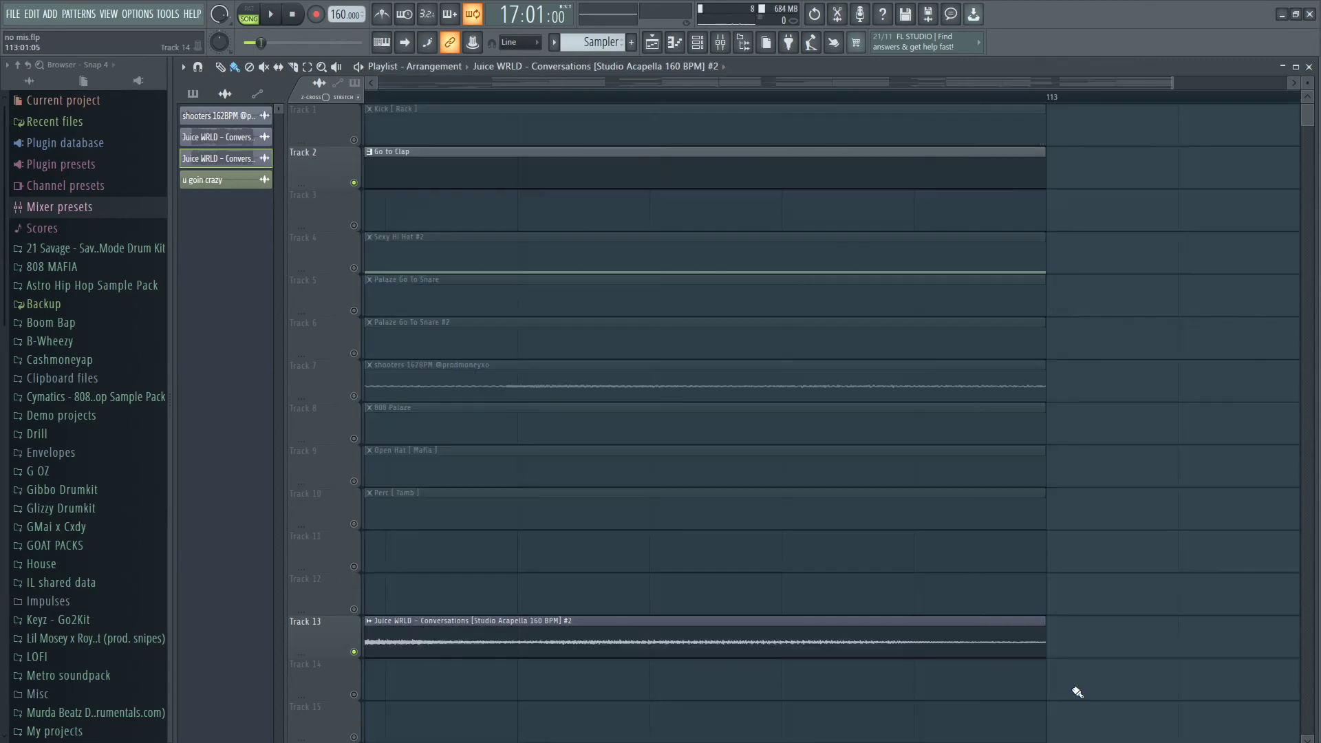
pyautogui.keyDown('ctrl'); pyautogui.scroll(-8, 1138, 641); pyautogui.keyUp('ctrl')
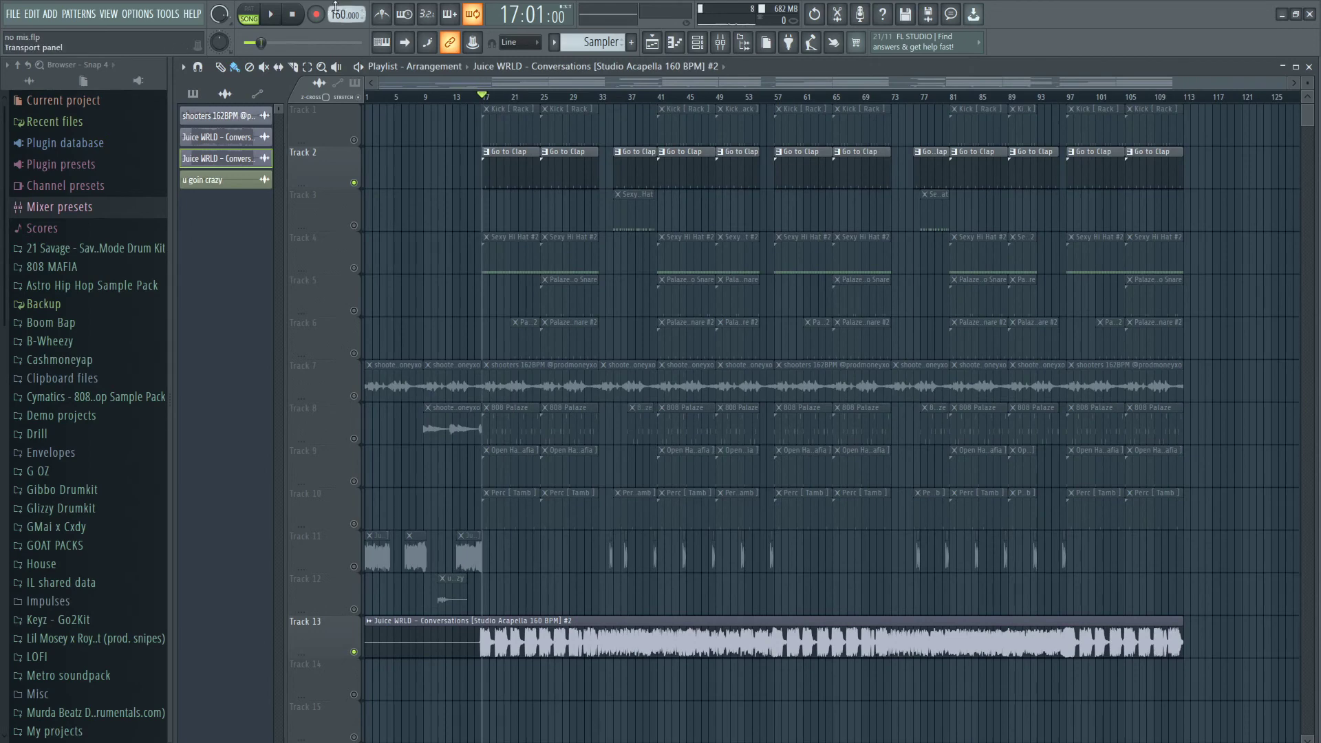
# - Lower the project tempo to 157 BPM and restretch all channels to match
pyautogui.keyDown('ctrl'); pyautogui.scroll(5, 315, 546); pyautogui.keyUp('ctrl')
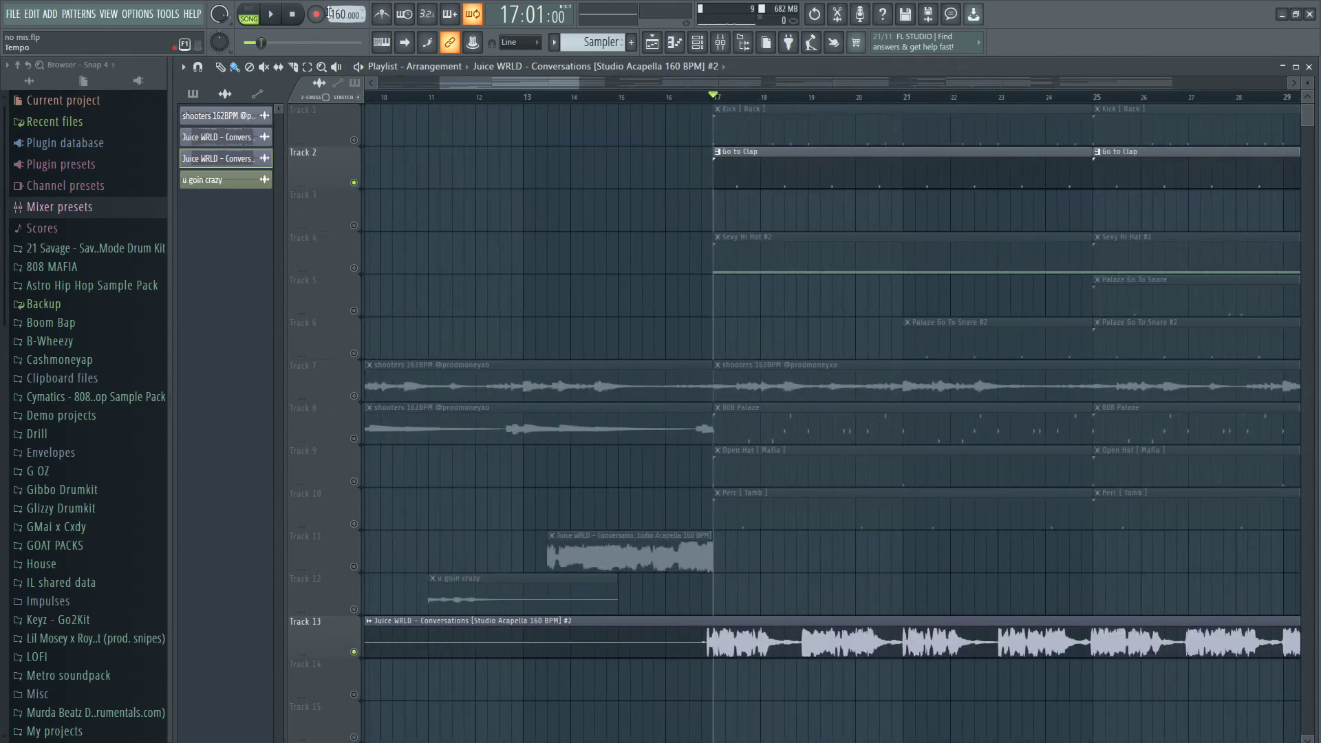
pyautogui.moveTo(344, 6); pyautogui.dragTo(344, 27)
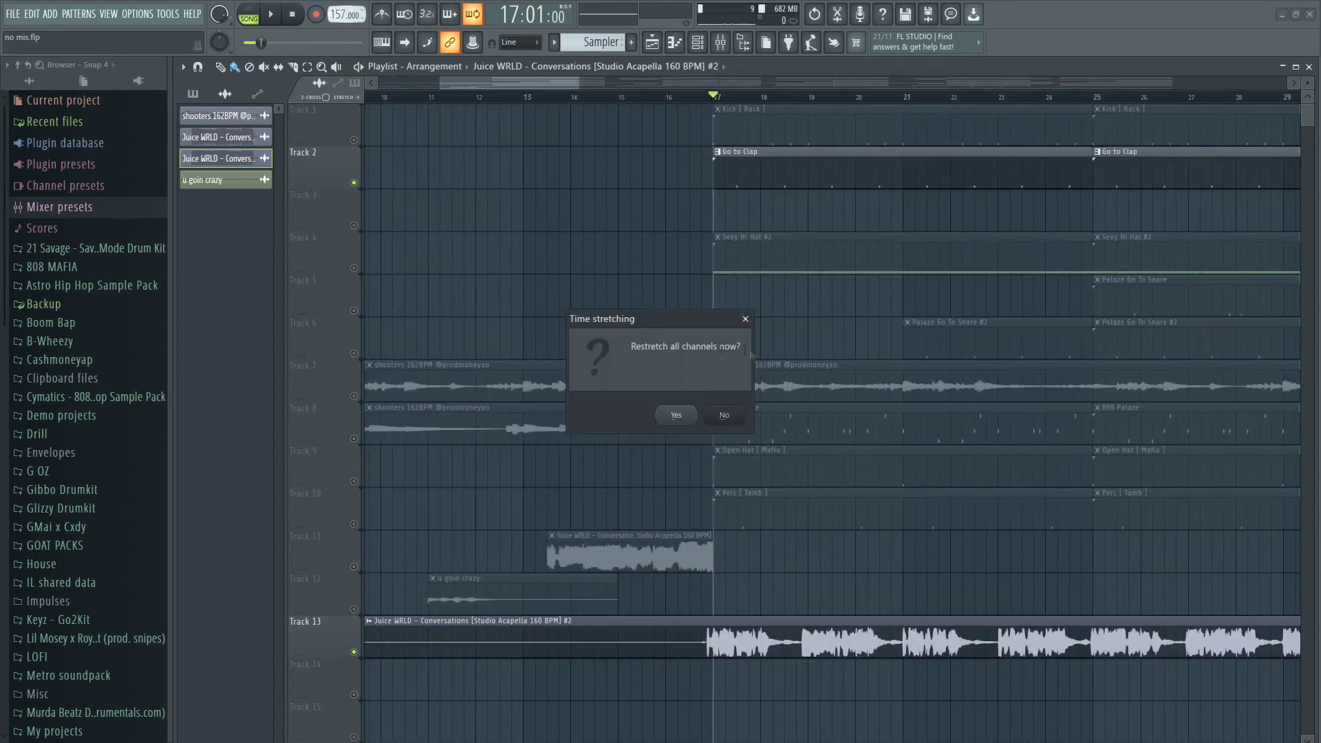
pyautogui.click(676, 415)
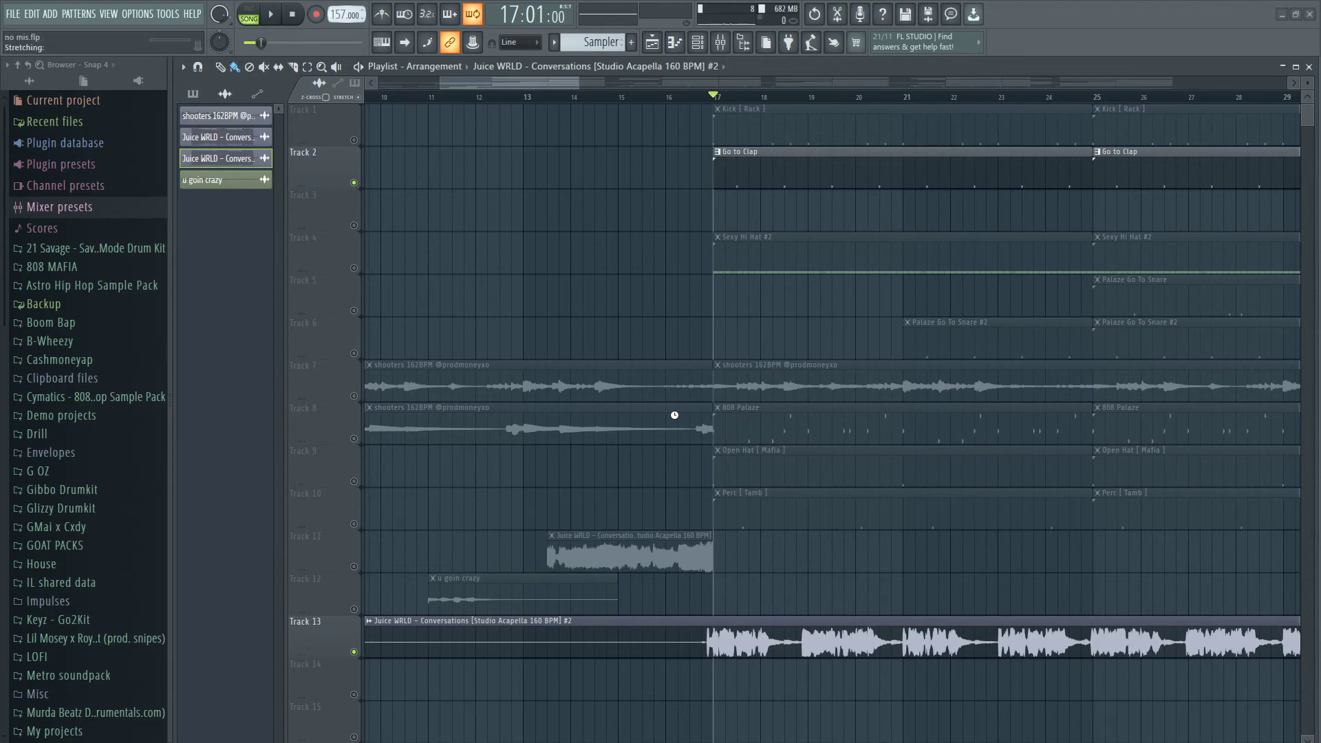
# - Play the song to check the acapella's timing against the beat
pyautogui.press('space')
pyautogui.scroll(-3, 836, 606)
pyautogui.scroll(3, 638, 632)
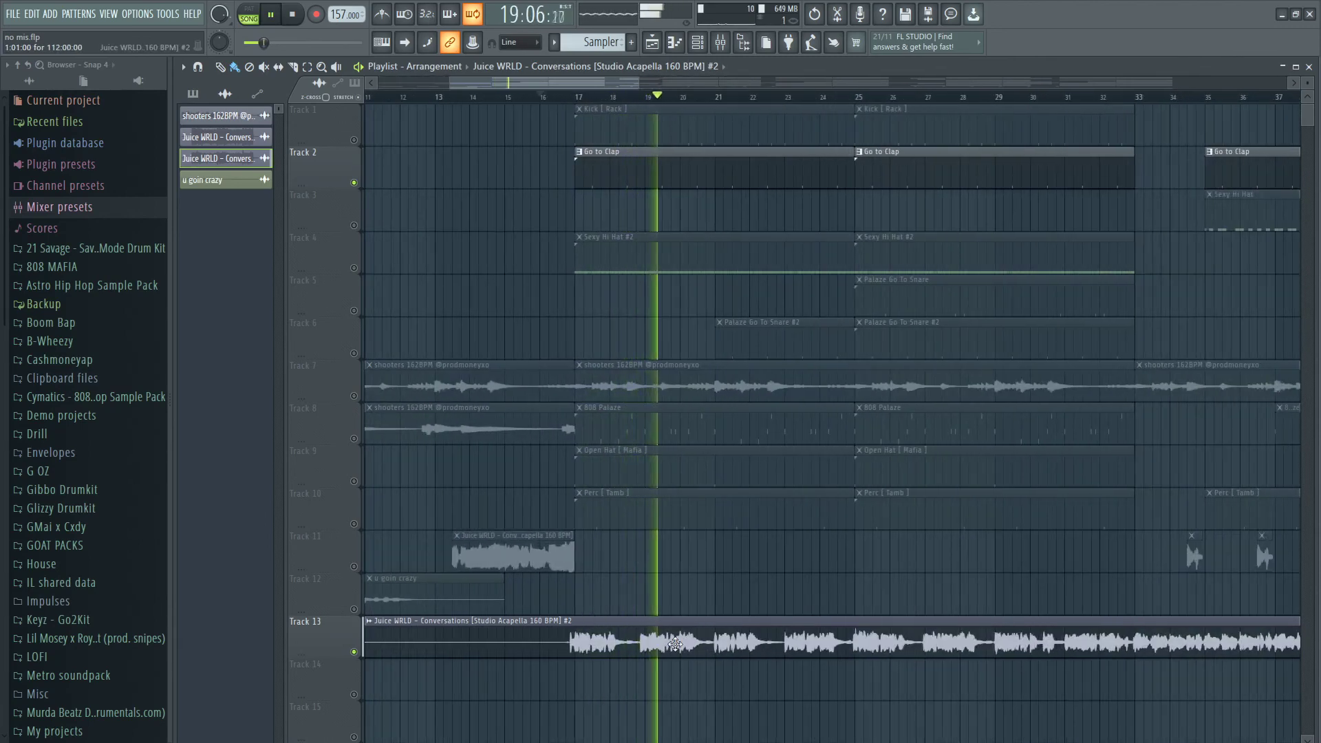
# - Stop playback, open the acapella's sample settings, and bring up Reset on the time-stretch PITCH knob
pyautogui.press('space')
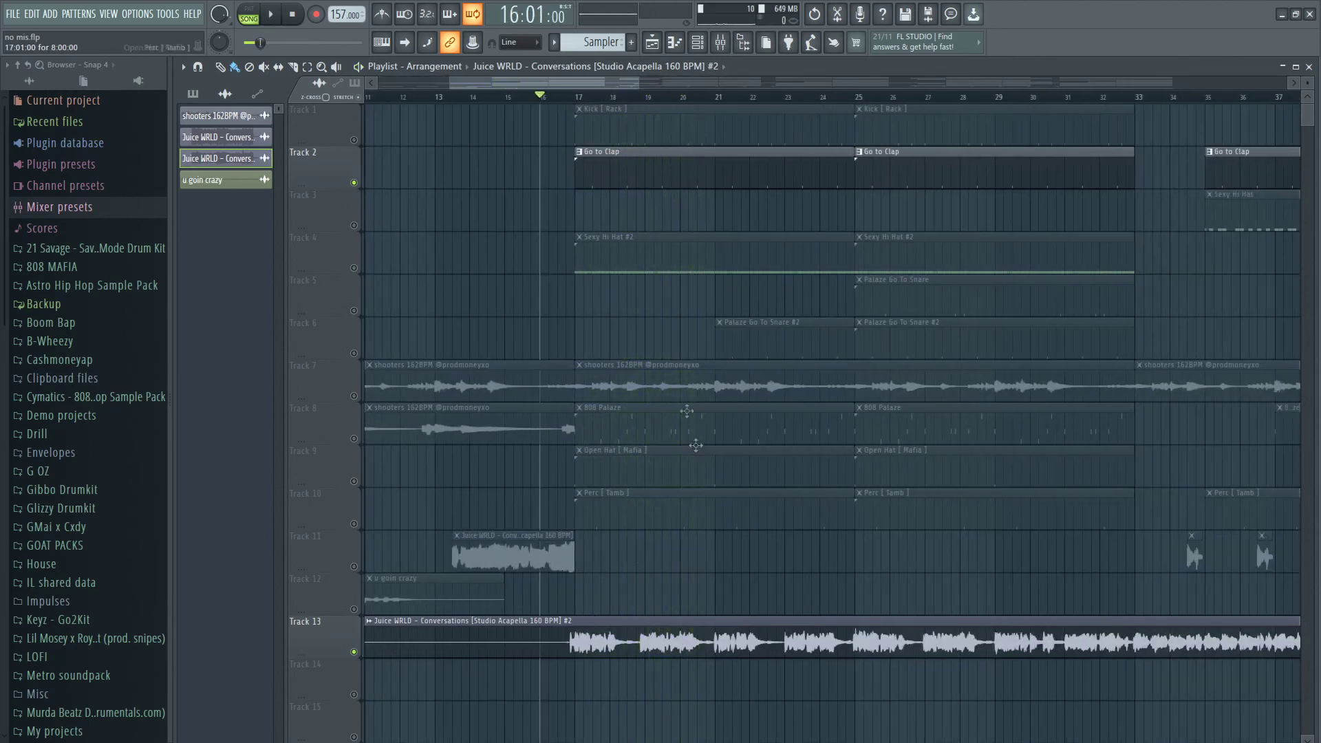
pyautogui.doubleClick(716, 643)
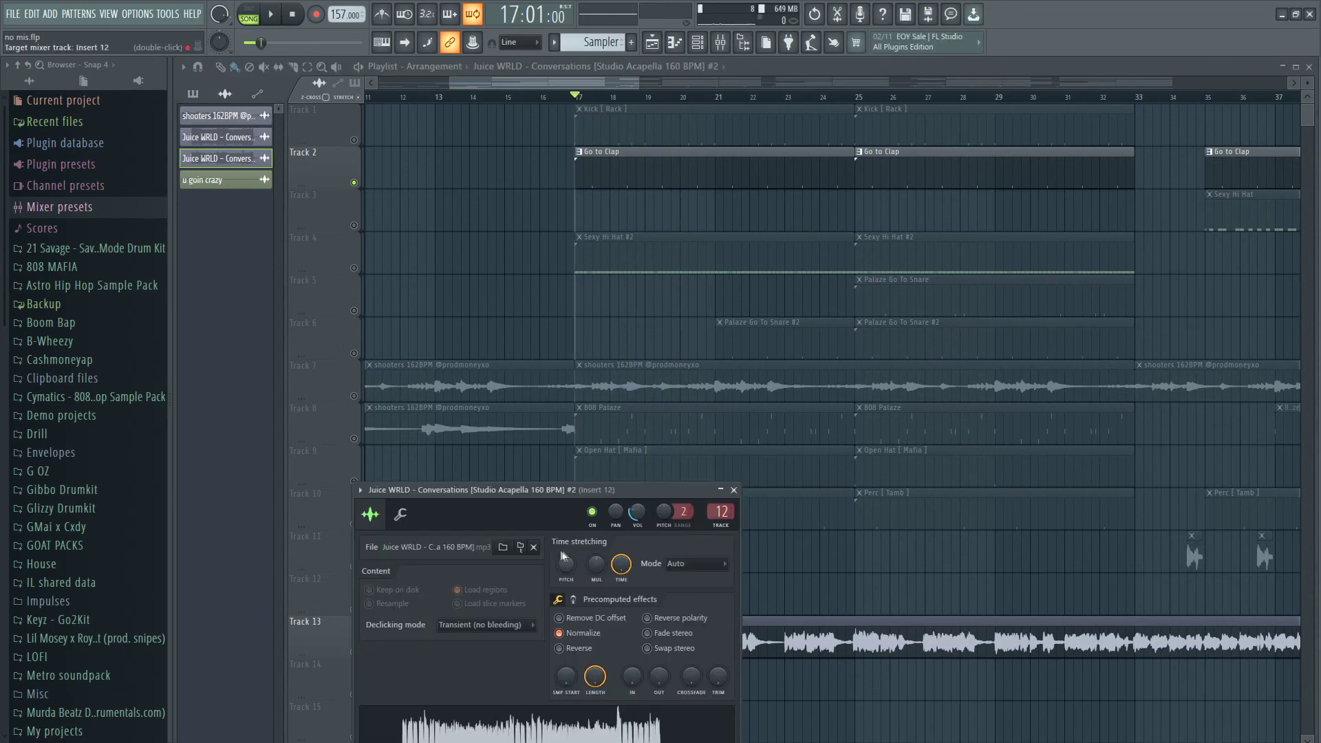
pyautogui.rightClick(571, 581)
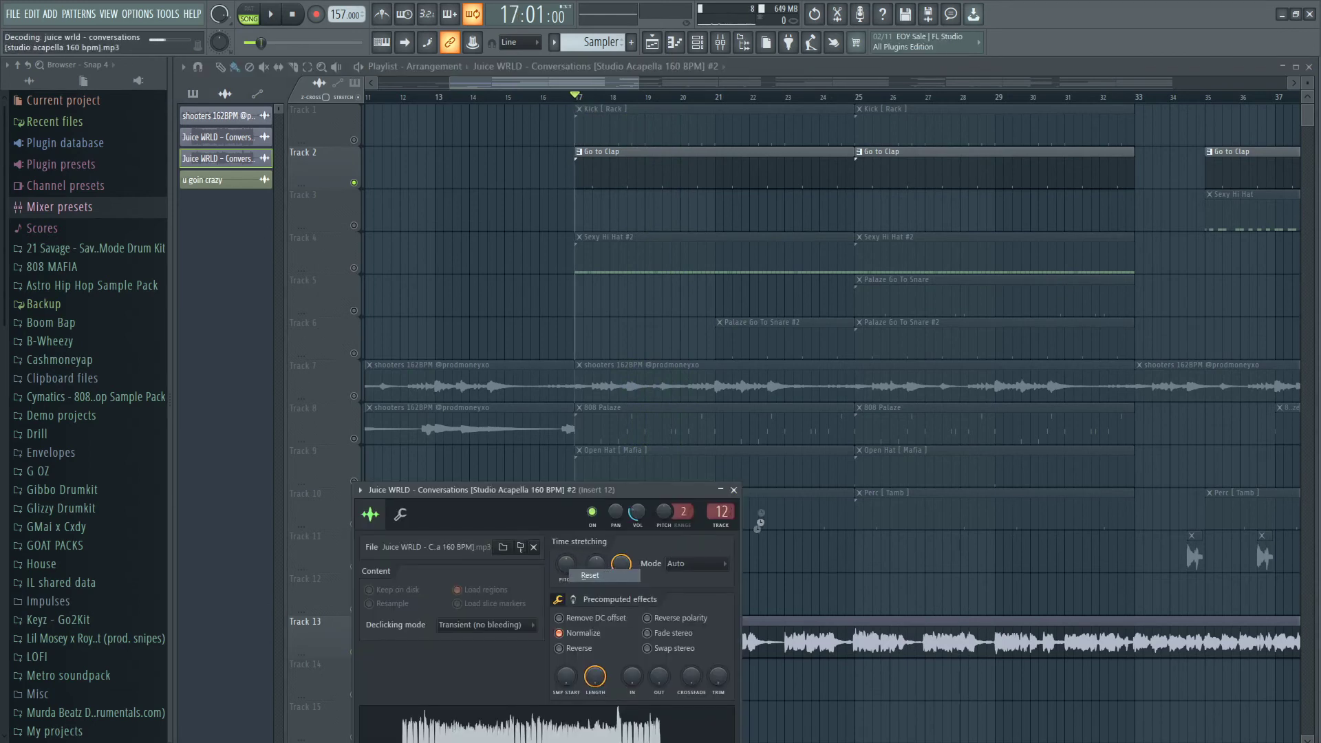